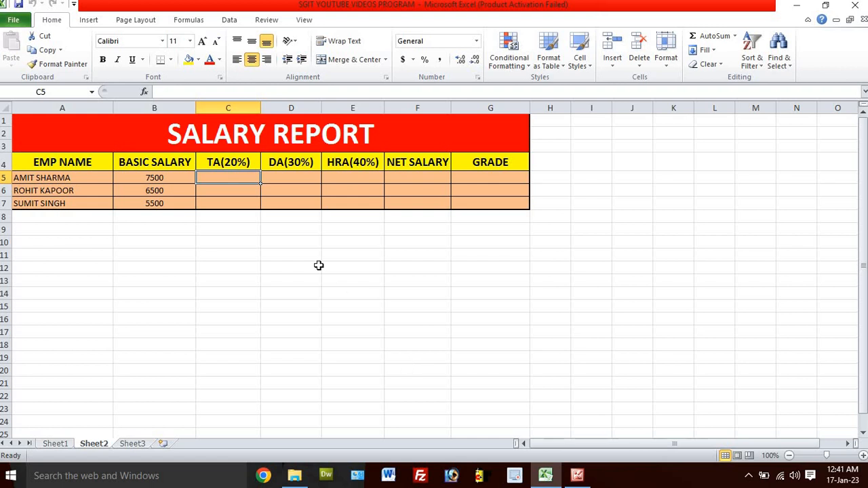
Step: Examine the salary report's column headings in row 4 and the employee names and basic salaries in rows 5 to 7
left_click(73, 162)
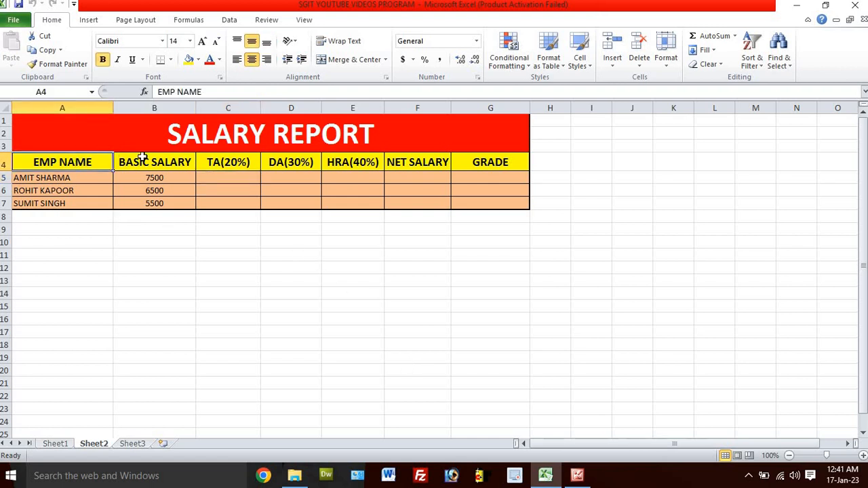
left_click(158, 162)
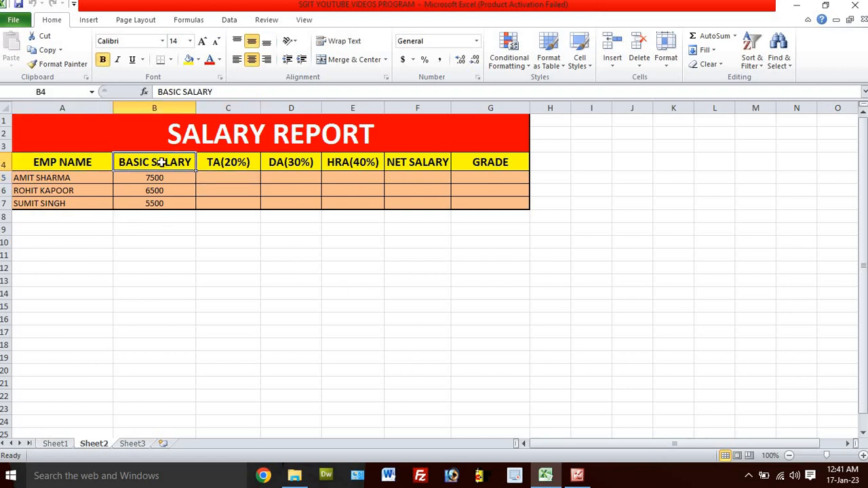
left_click(226, 163)
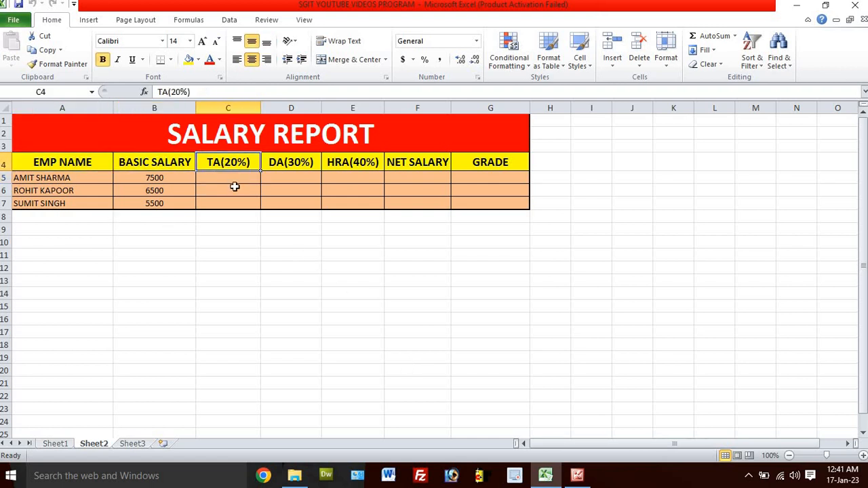
left_click(293, 165)
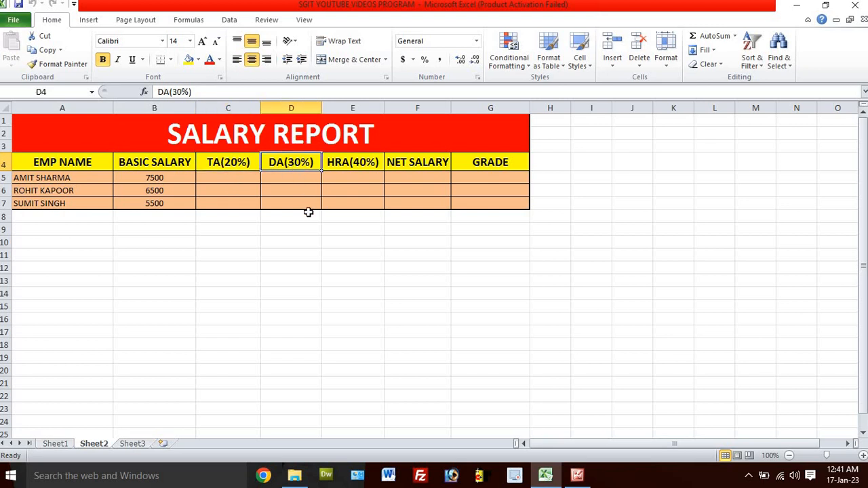
left_click(360, 168)
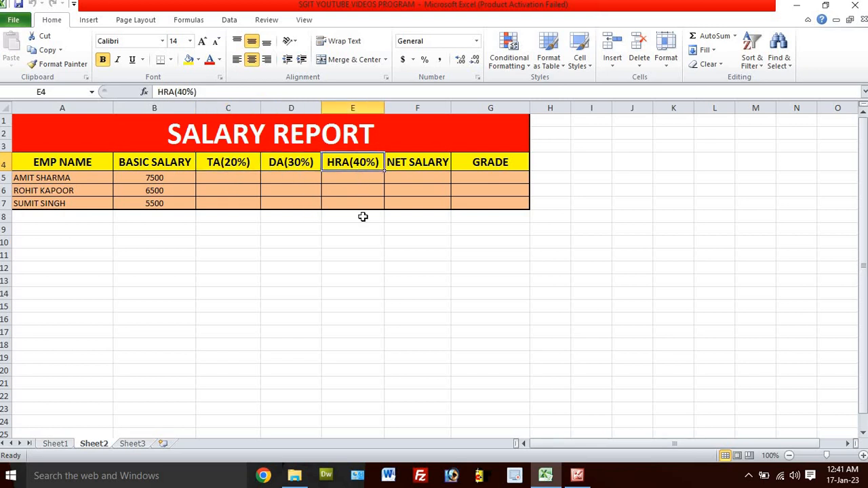
left_click(416, 166)
left_click(475, 169)
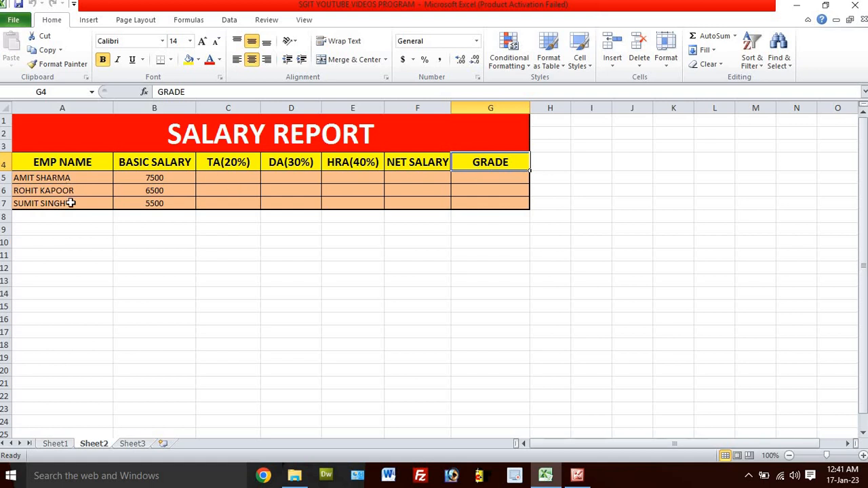
left_click(164, 178)
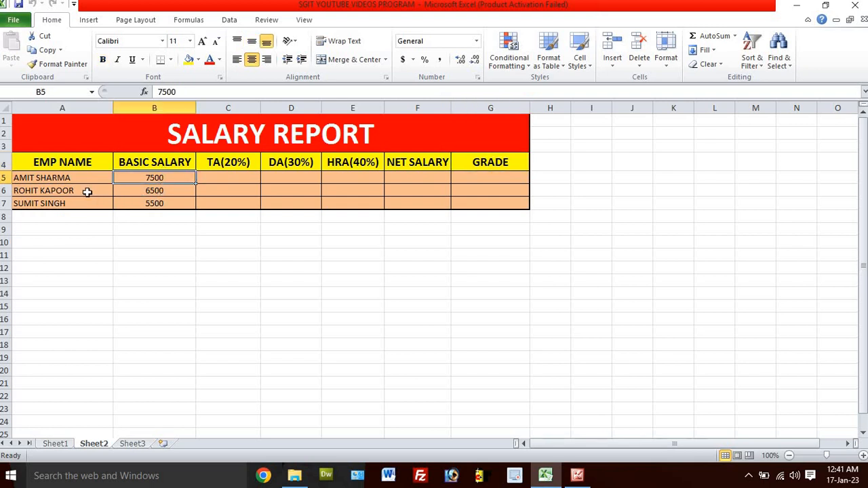
left_click(87, 192)
left_click(138, 193)
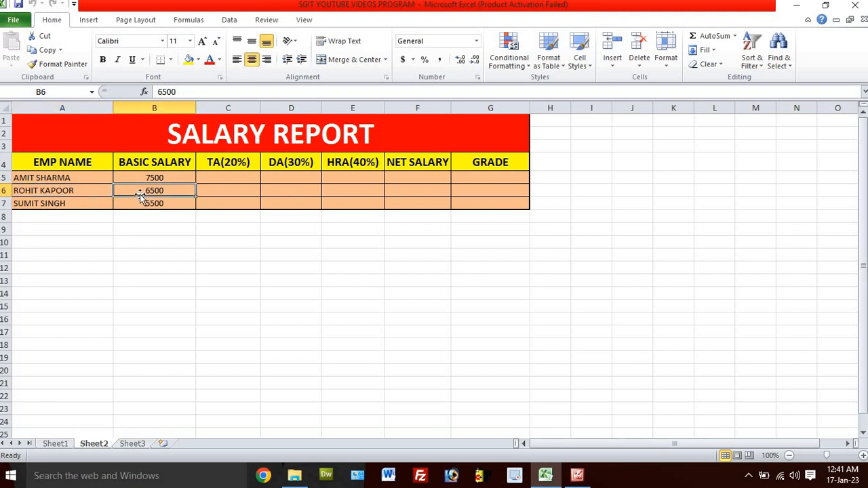
left_click(76, 204)
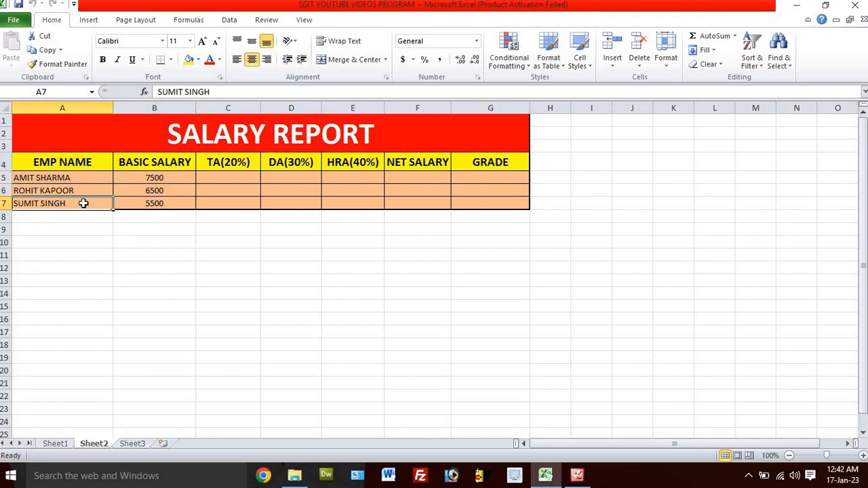
left_click(153, 205)
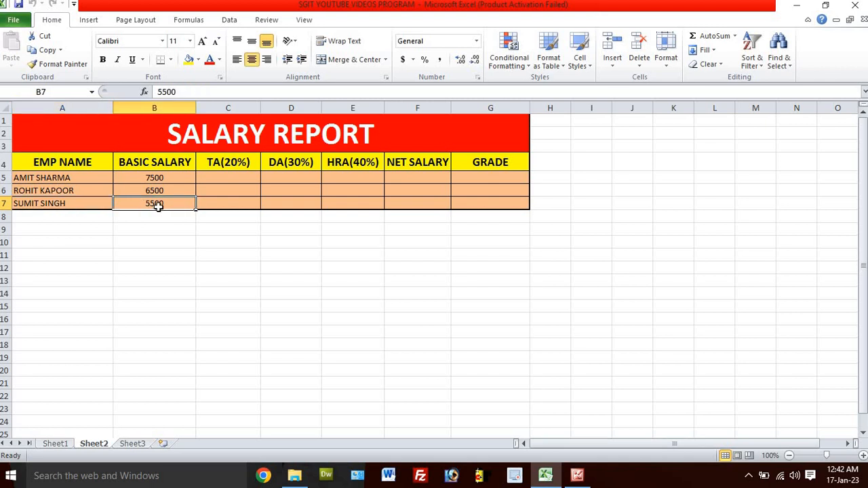
left_click(70, 177)
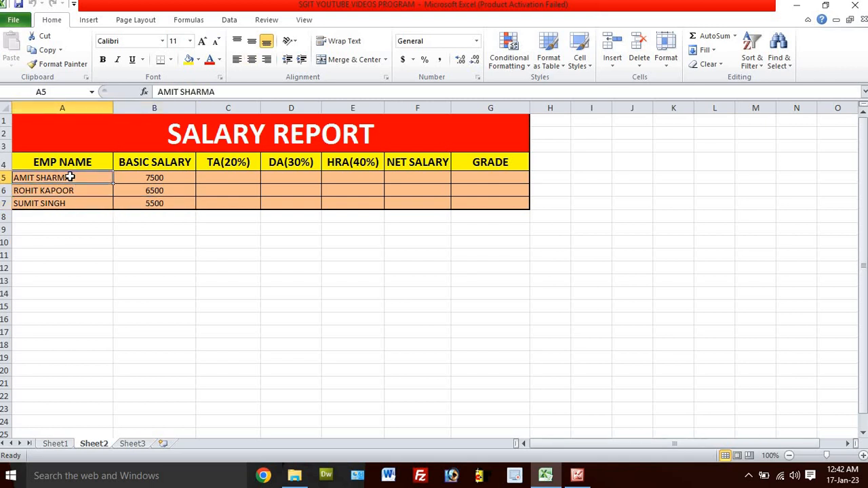
left_click(136, 180)
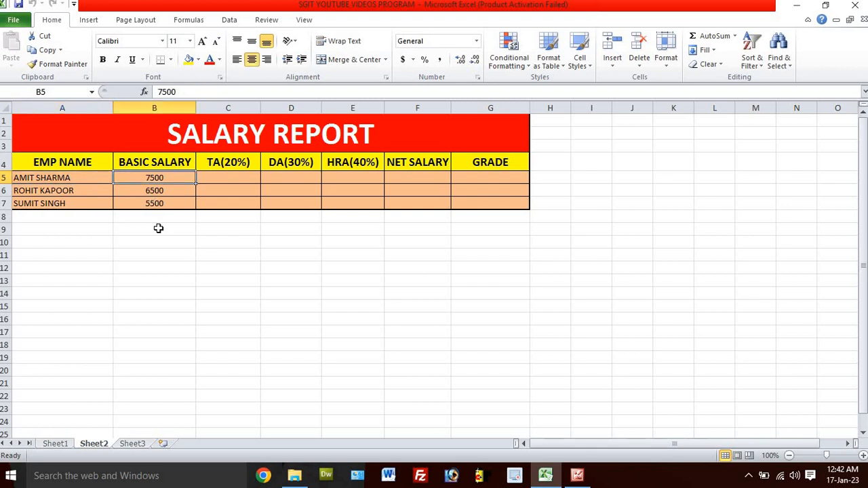
Step: Calculate the first employee's TA in C5 as 20% of basic salary with the formula =B5*20%
left_click(223, 179)
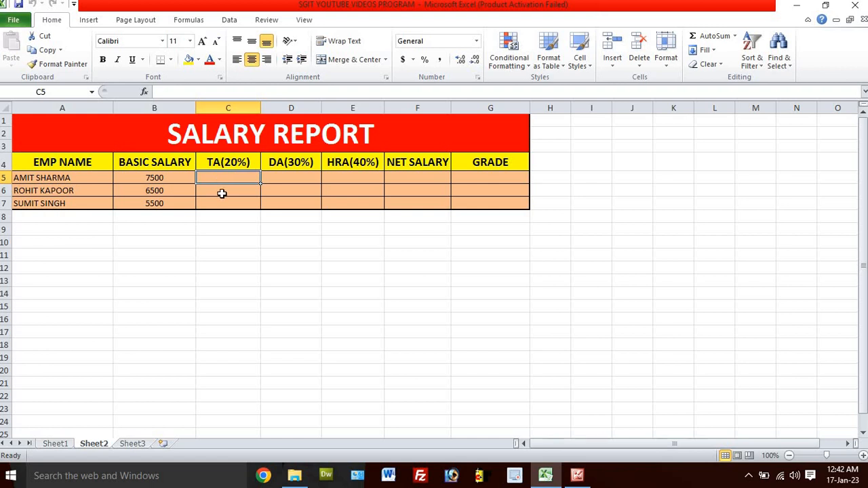
key("Down")
left_click(221, 177)
type("=")
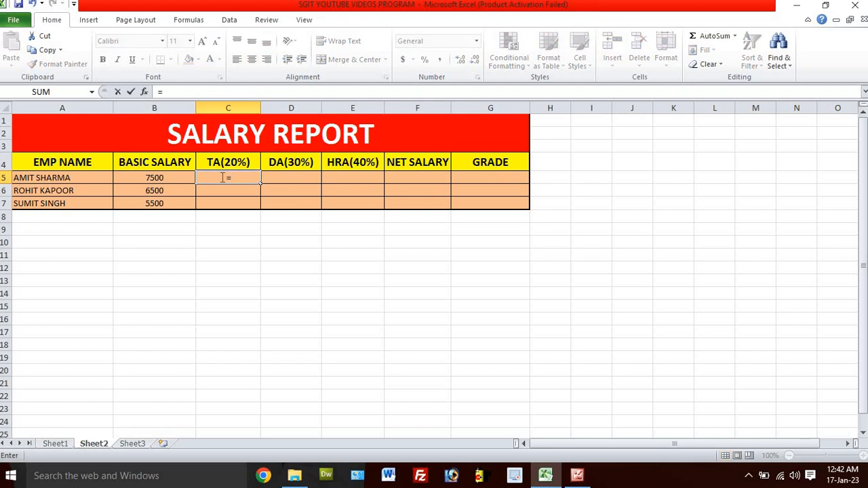
left_click(154, 178)
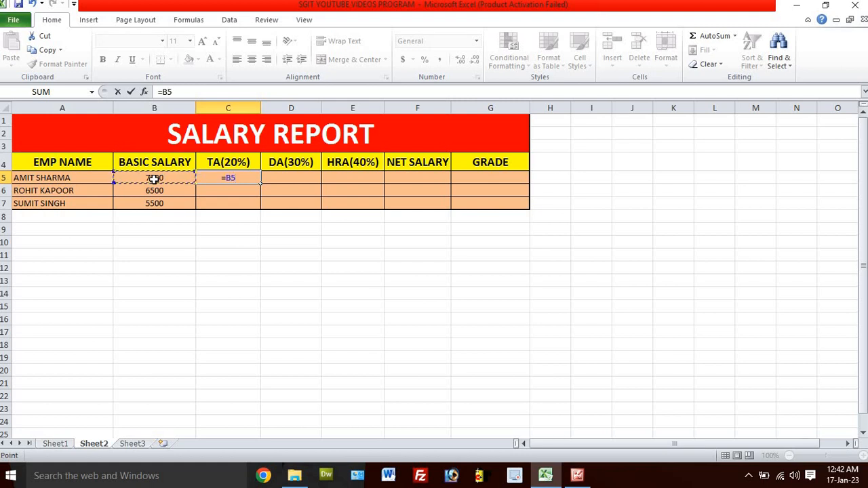
type("*20%")
key("Return")
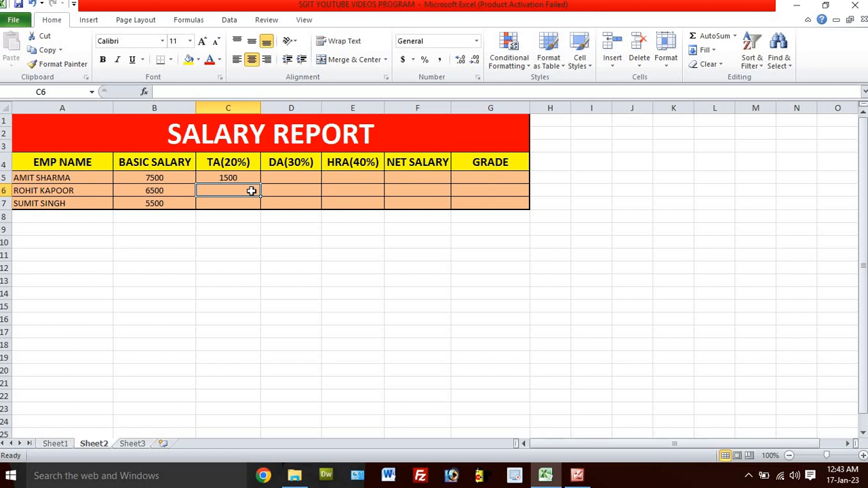
Step: Calculate the first employee's DA in D5 as 30% of basic salary with the formula =B5*30%
left_click(289, 178)
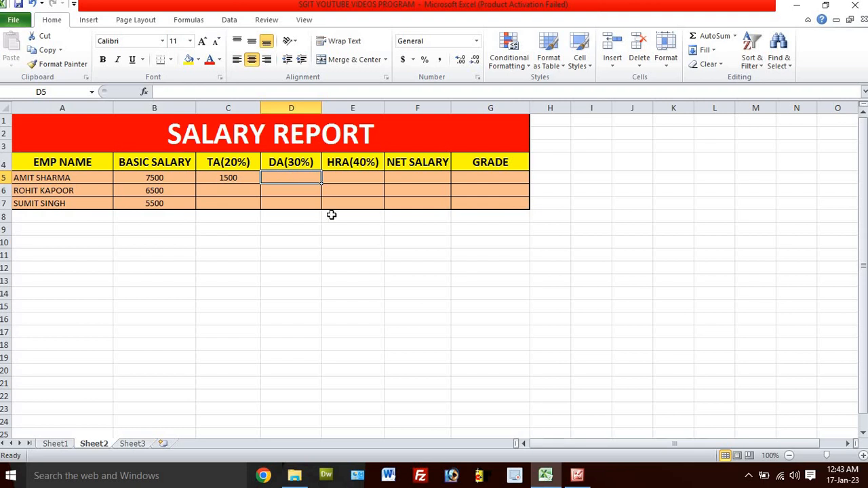
type("=")
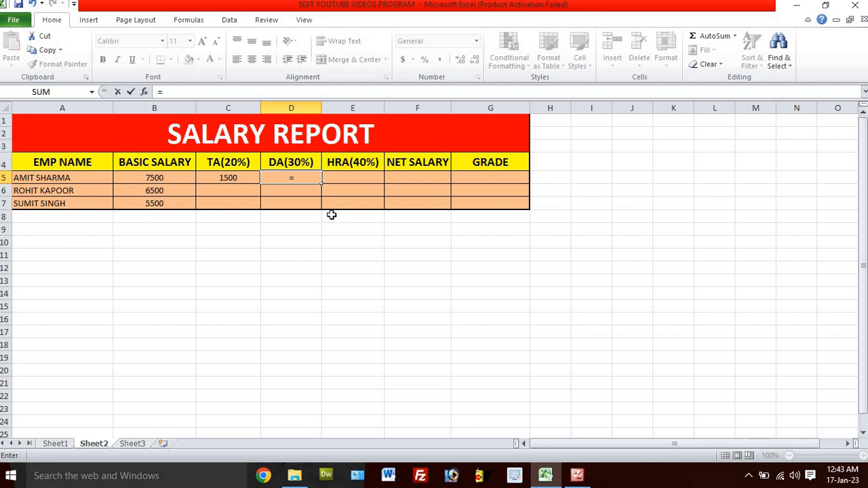
left_click(175, 178)
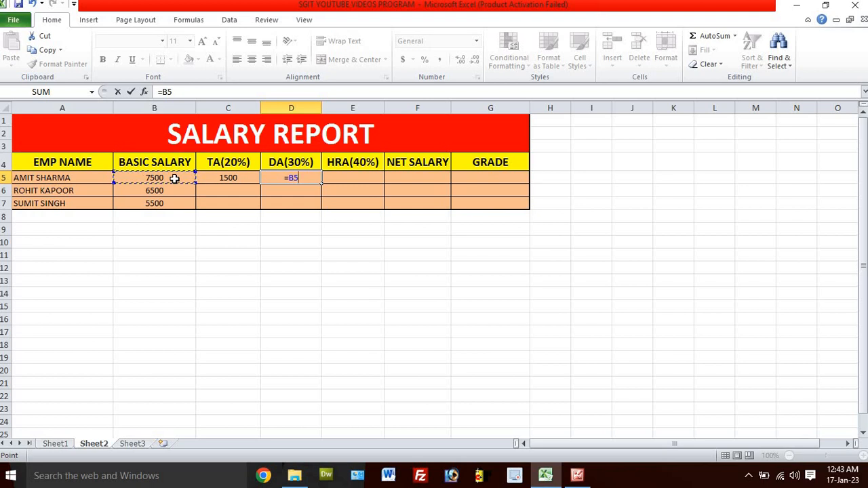
type("*30%")
key("Return")
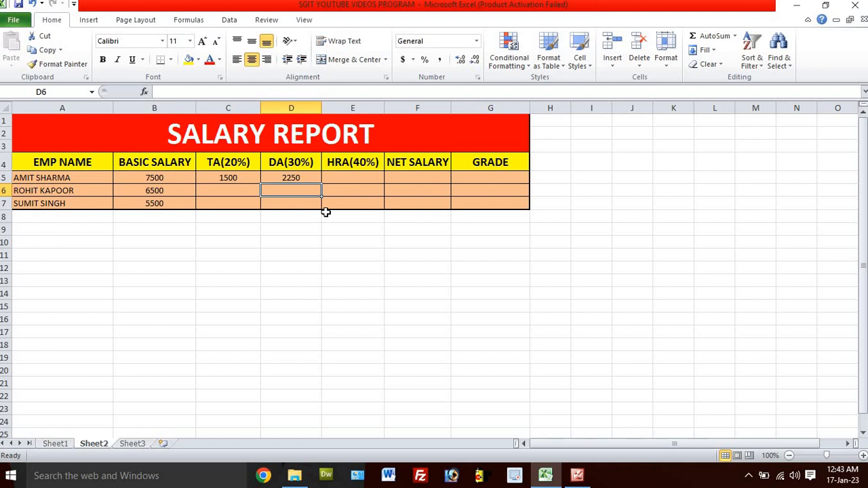
Step: Calculate the first employee's HRA in E5 as 40% of basic salary with the formula =B5*40%
left_click(346, 179)
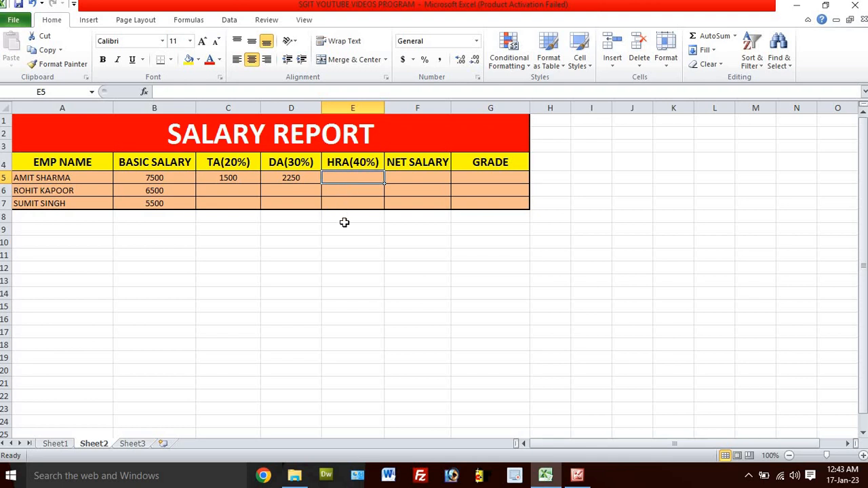
type("=")
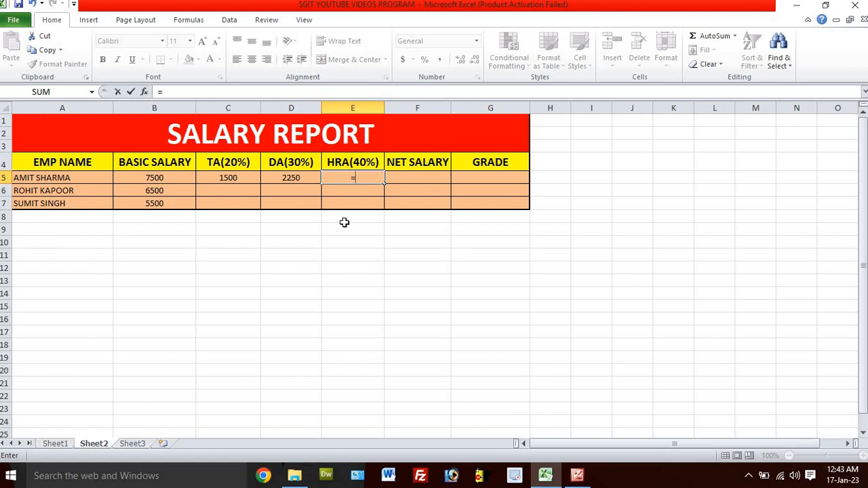
left_click(165, 178)
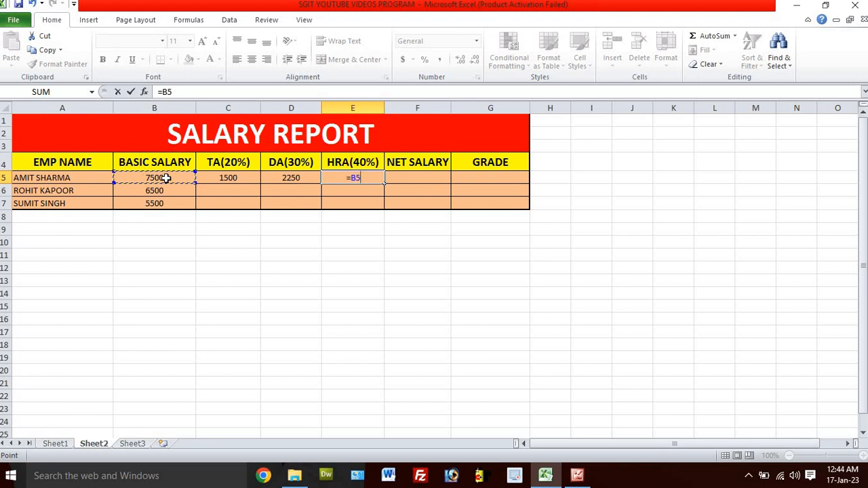
type("*40%")
key("Return")
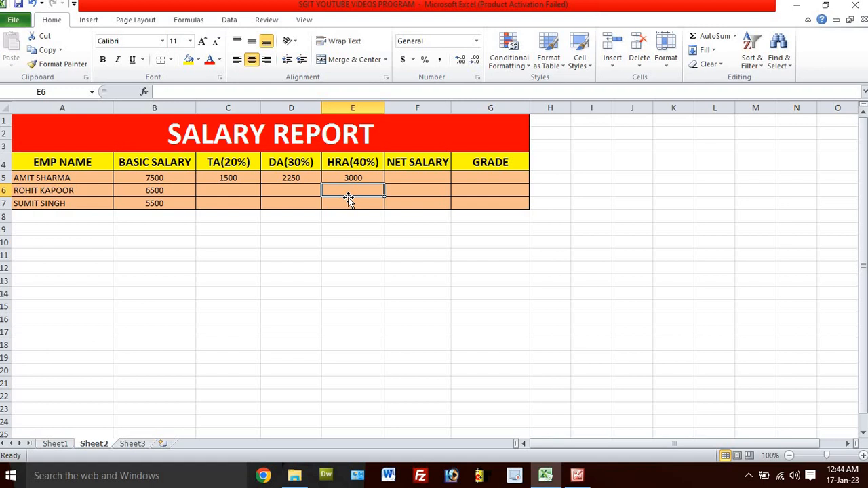
Step: Total the first employee's basic salary and allowances as net salary in F5 with the formula =SUM(B5:E5)
left_click(412, 180)
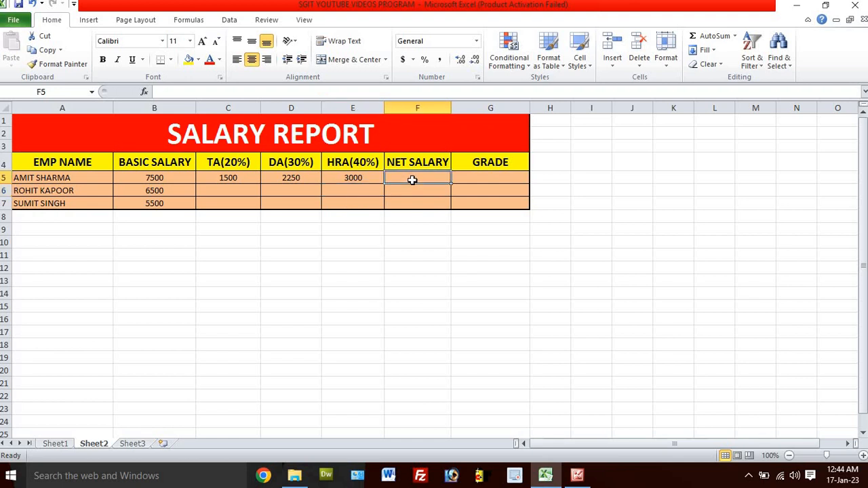
left_click(408, 190)
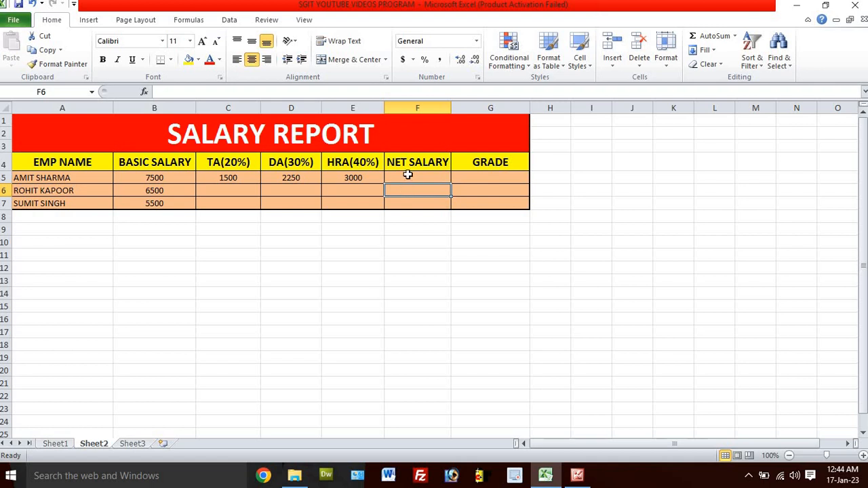
left_click(408, 177)
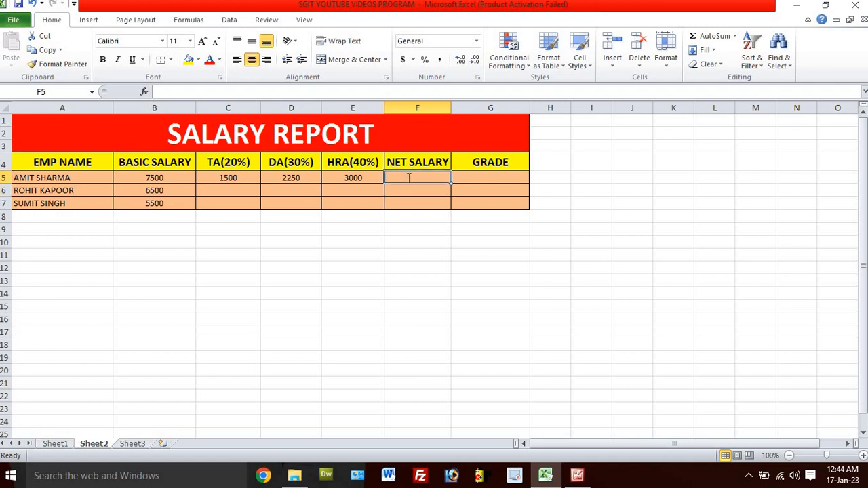
type("=SUM")
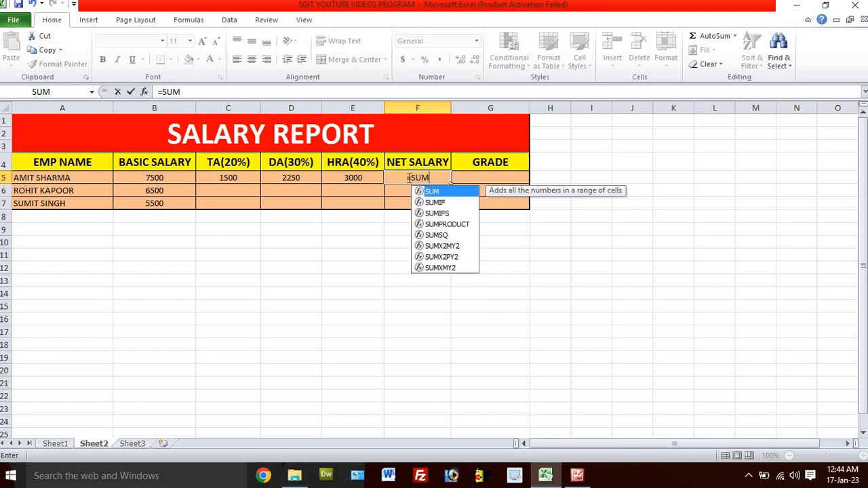
type("(")
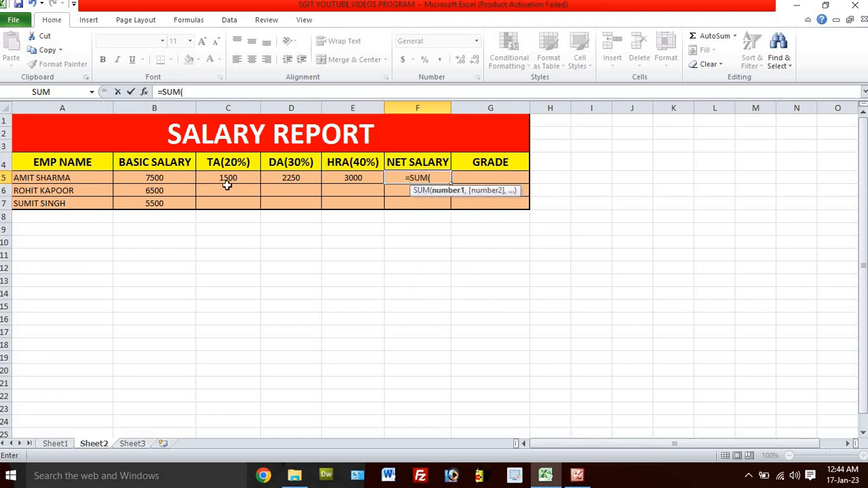
left_click(154, 177)
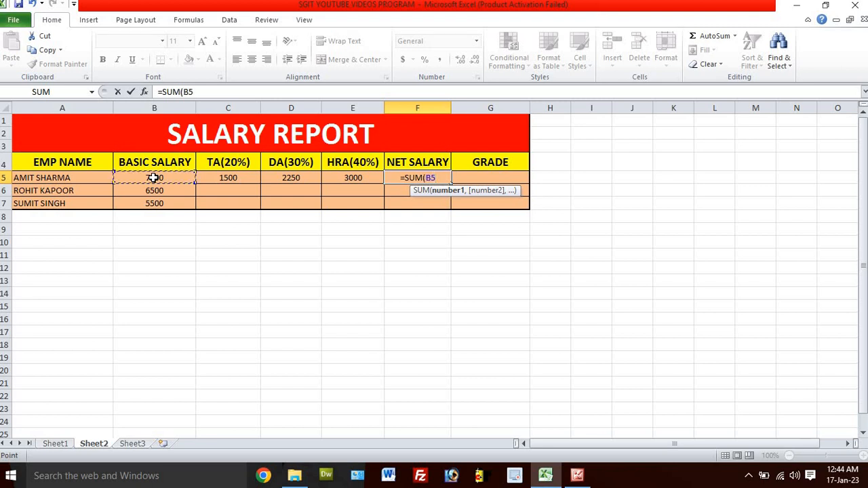
key("F8")
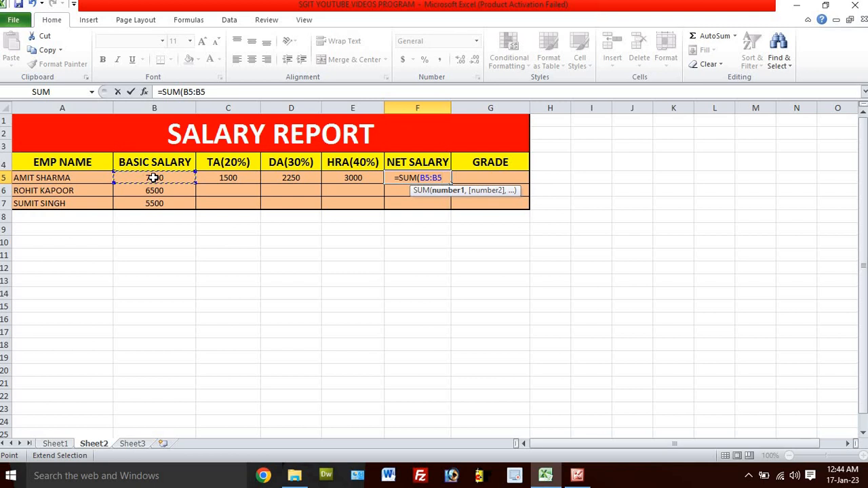
left_click(371, 177)
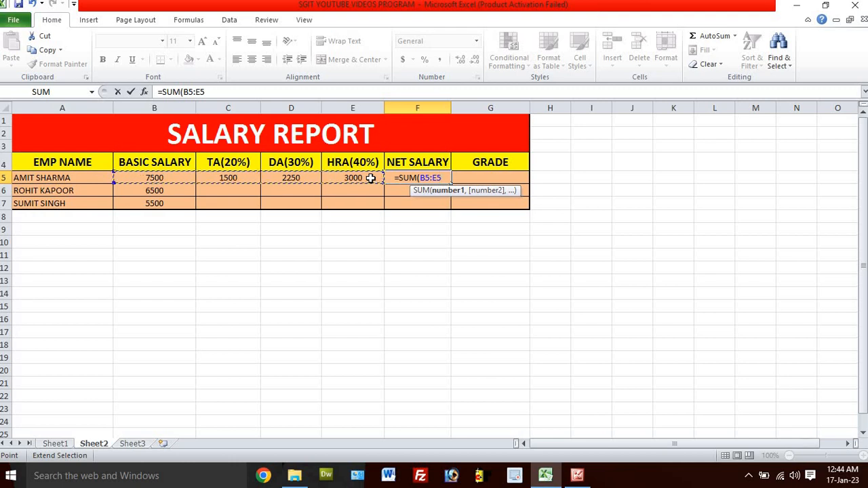
type(")")
key("Return")
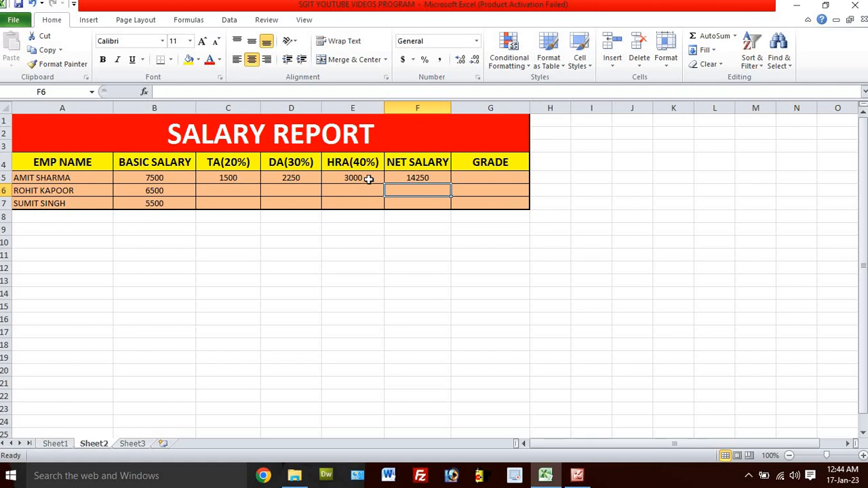
Step: Review the first employee's basic salary and the TA, DA, HRA and net salary formulas in row 5
left_click(434, 178)
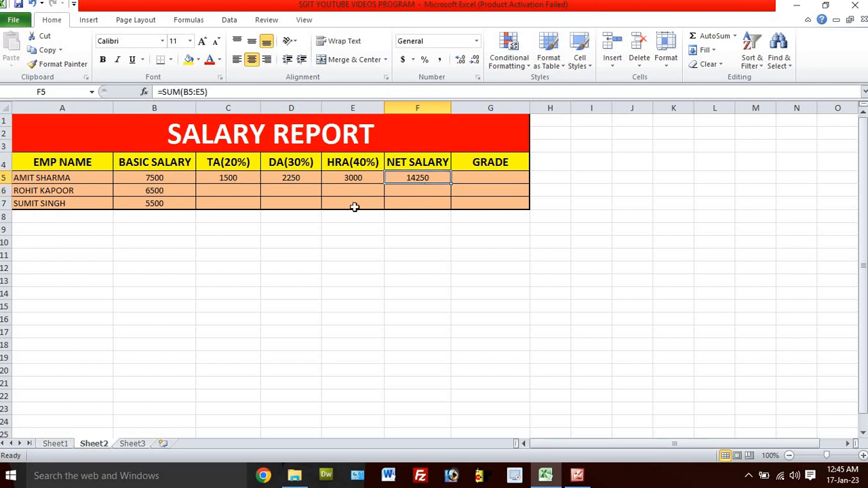
left_click(168, 179)
left_click(226, 178)
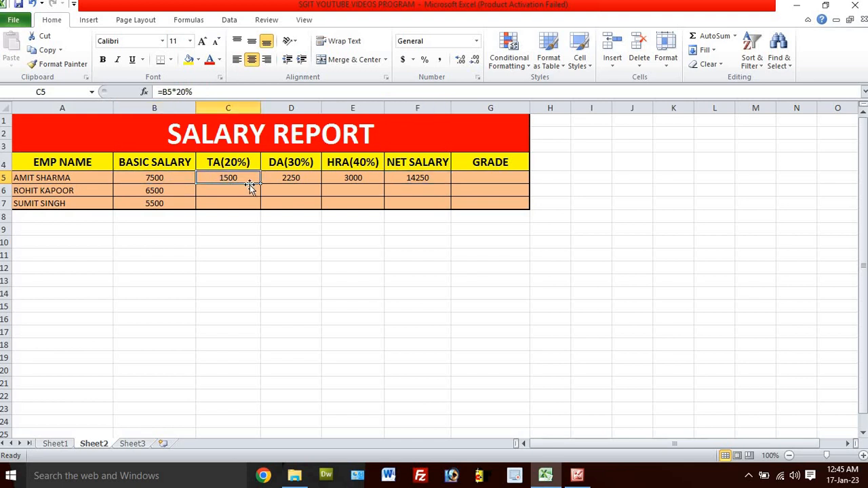
left_click(286, 179)
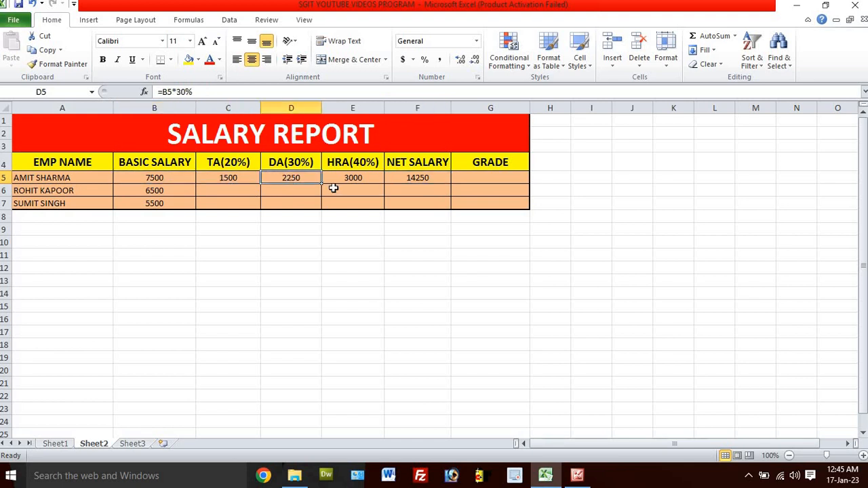
left_click(351, 177)
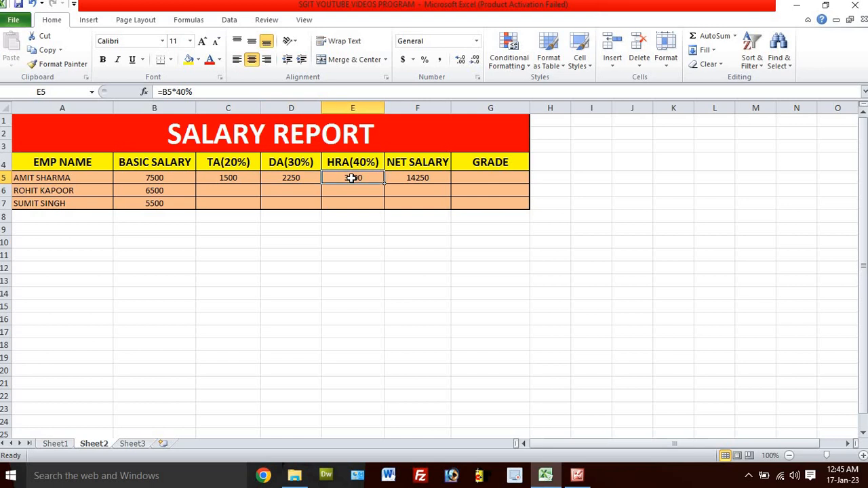
left_click(416, 182)
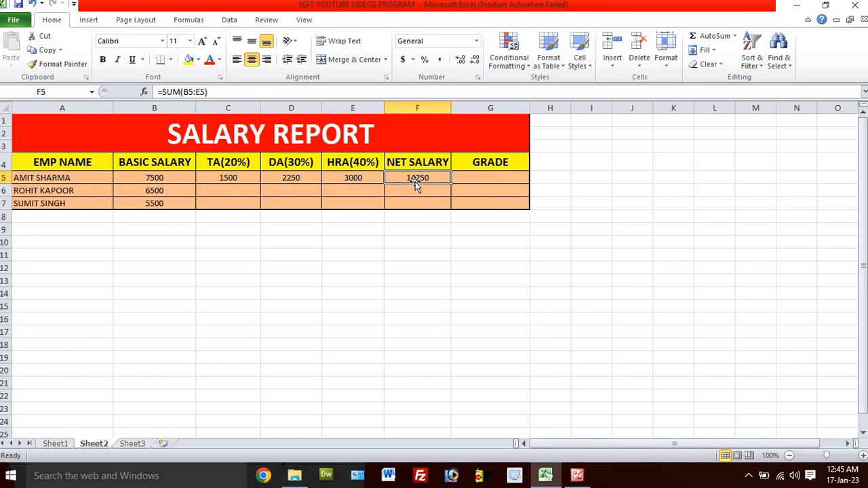
Step: Start the first employee's grade formula in G5 with =IF(F5>=15000,"A" to give grade A from a net salary of 15000
left_click(479, 177)
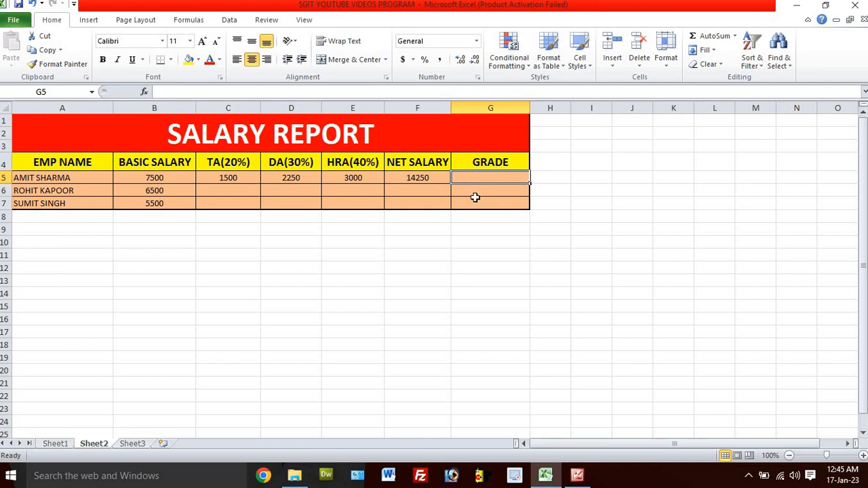
type("=")
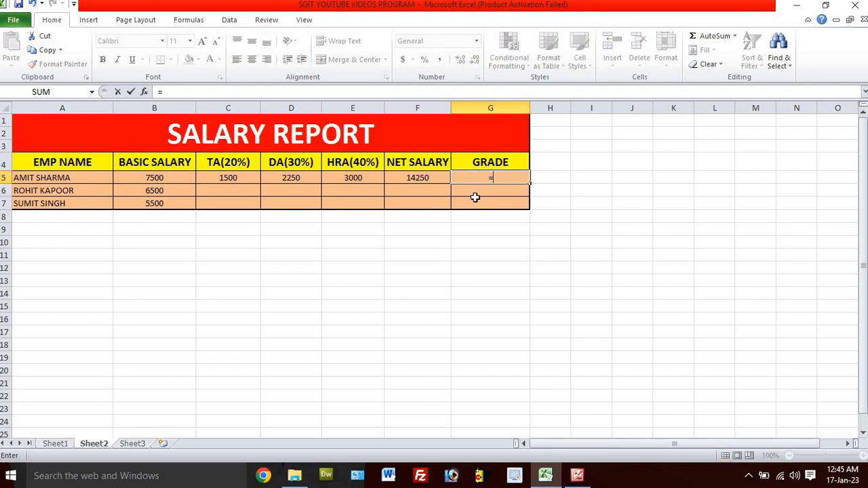
type("IF")
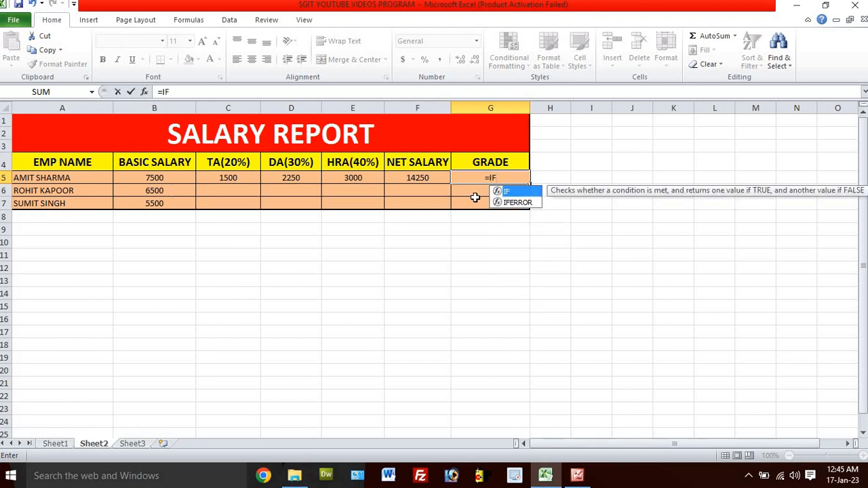
type("(")
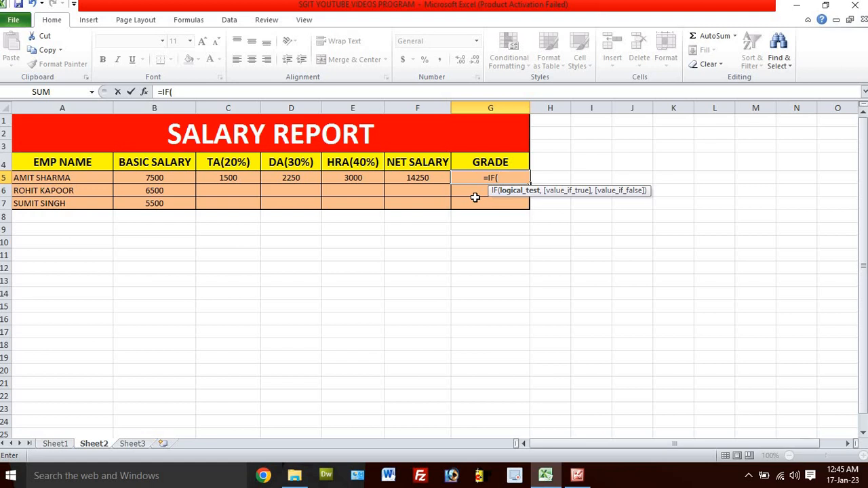
left_click(412, 178)
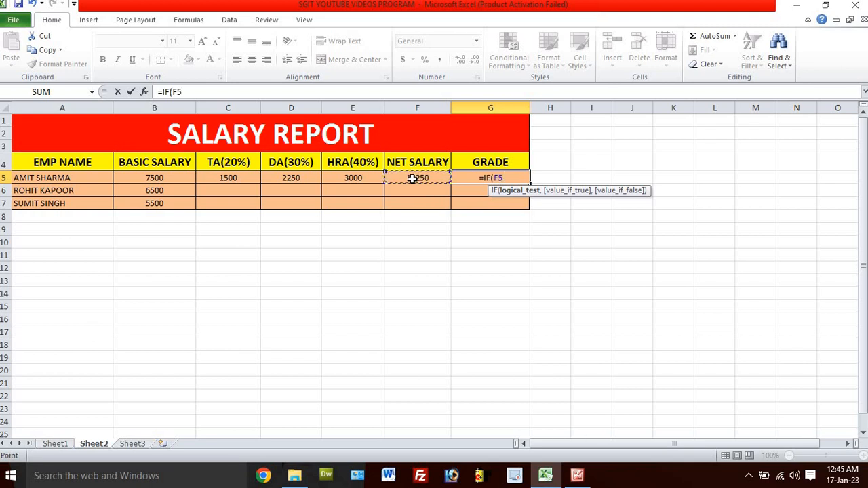
type(">")
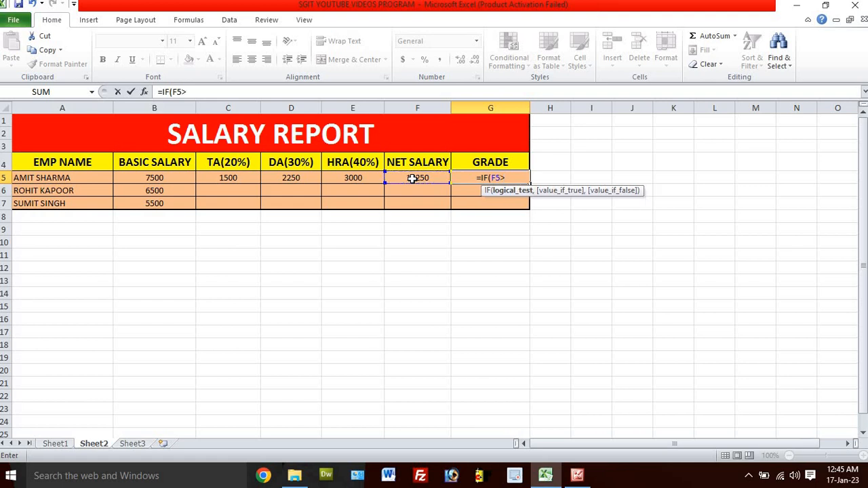
type("=")
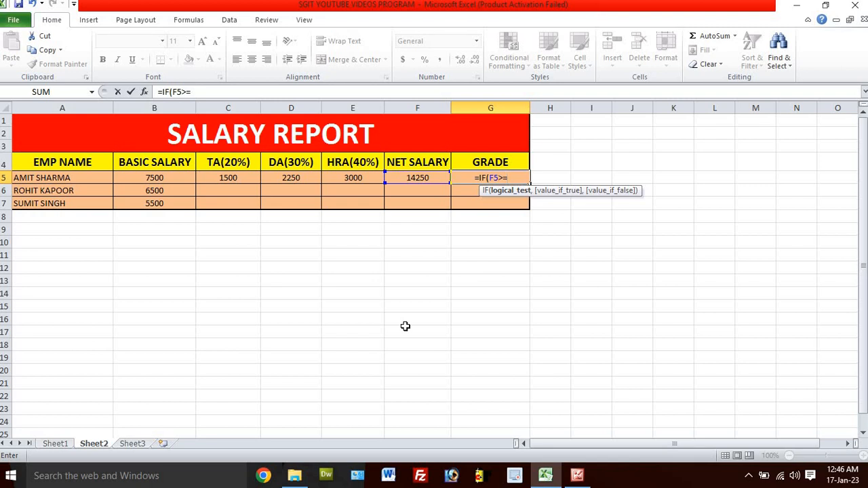
type("1500")
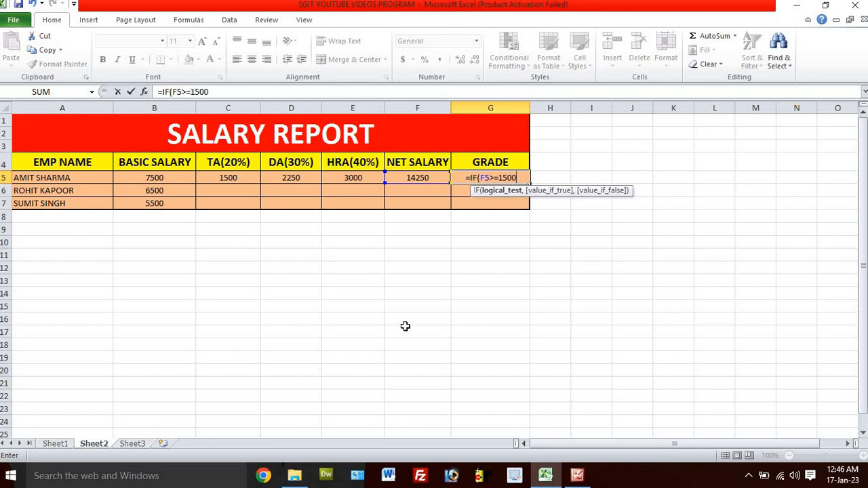
type("0")
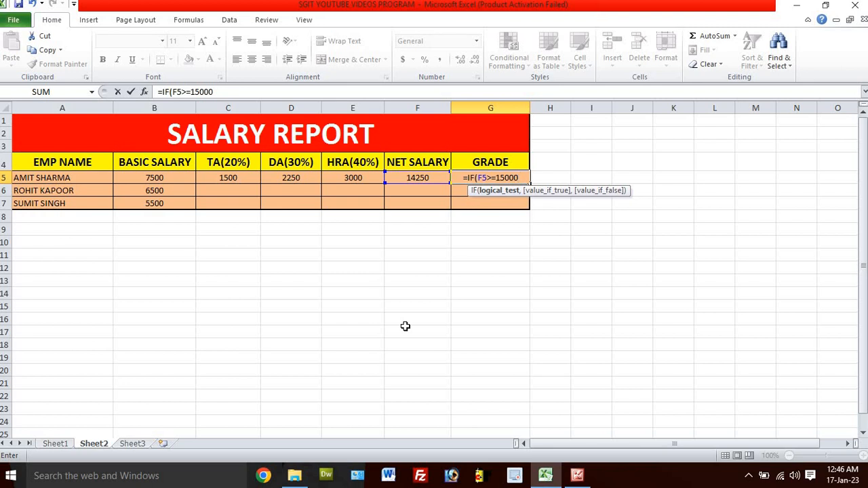
type(",")
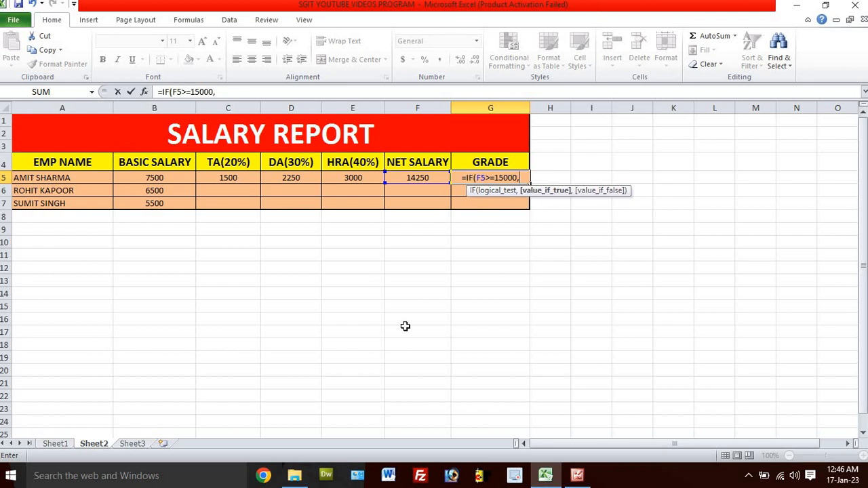
type("\"")
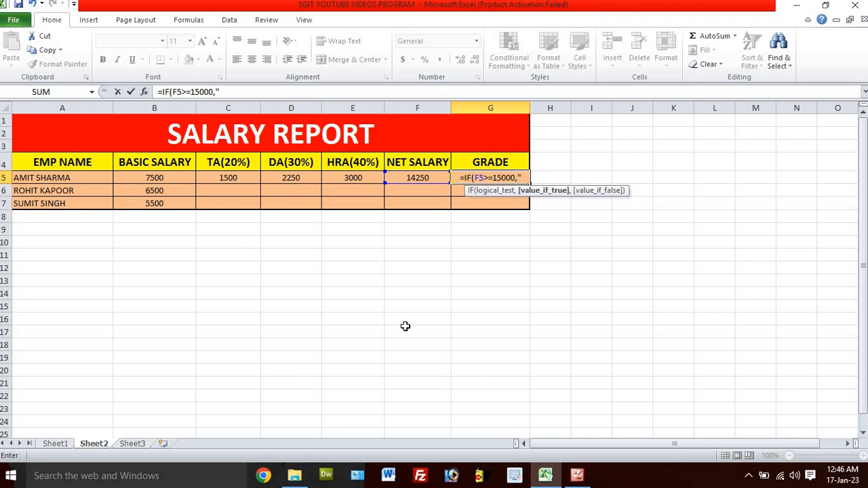
type("A")
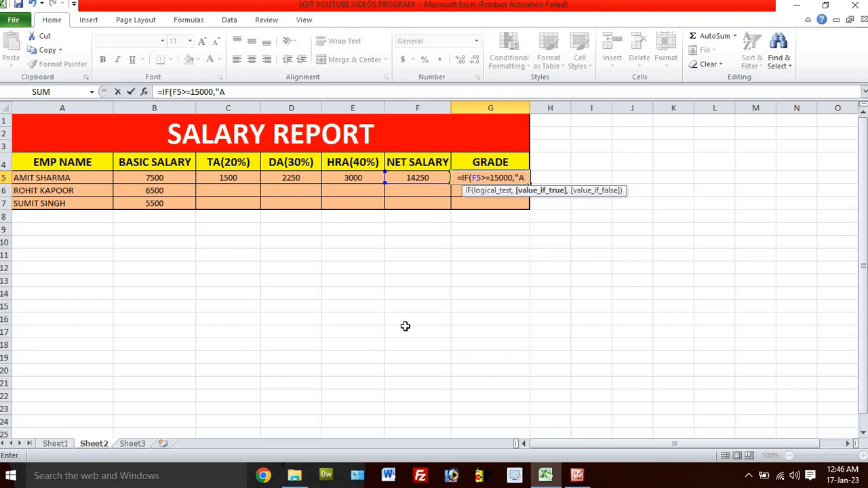
type("\"")
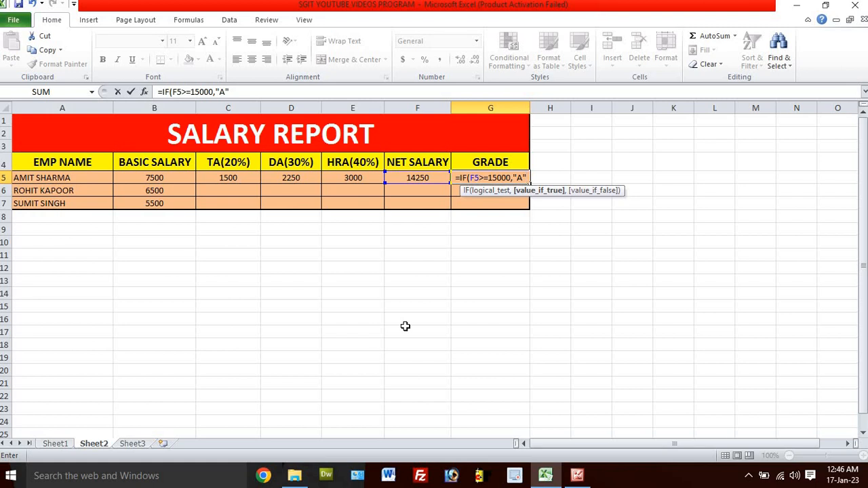
type(",")
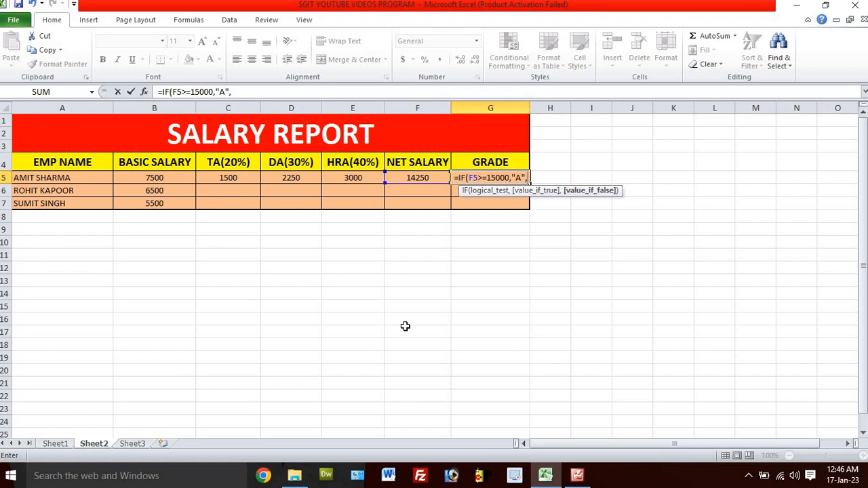
type("IF")
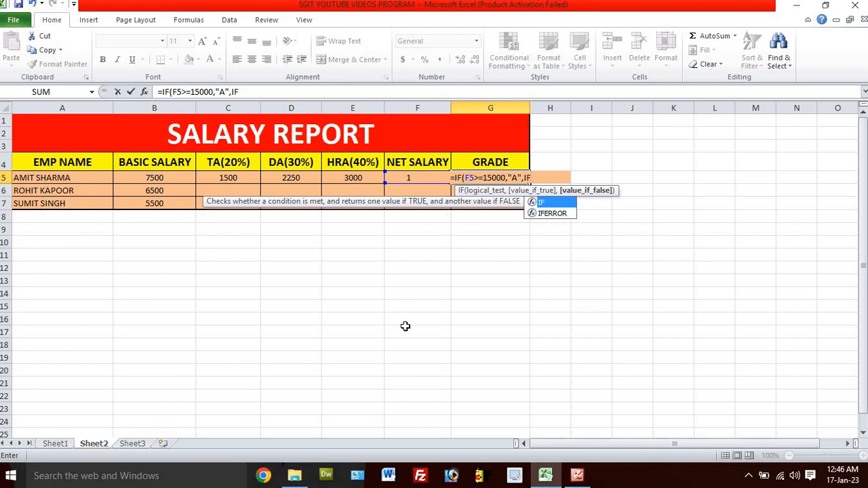
type("(")
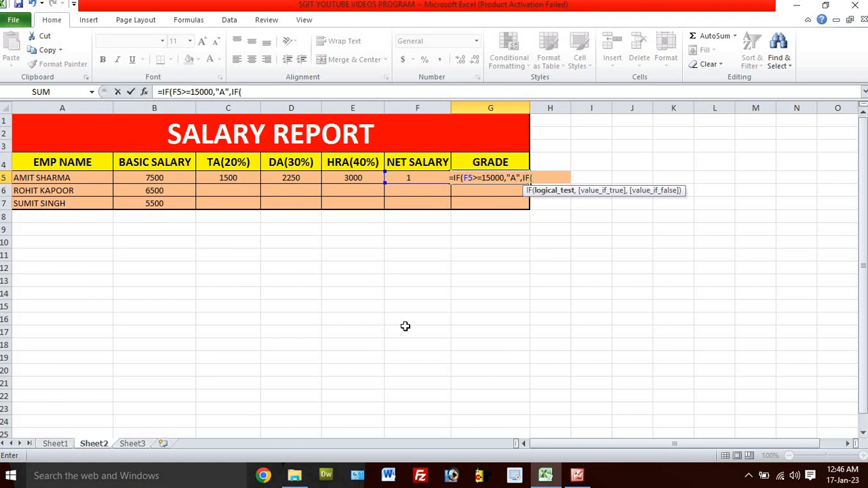
Step: Nest a second condition in the G5 grade formula, IF(F5>=10000,"B", as the value if the first test is false
type("F5")
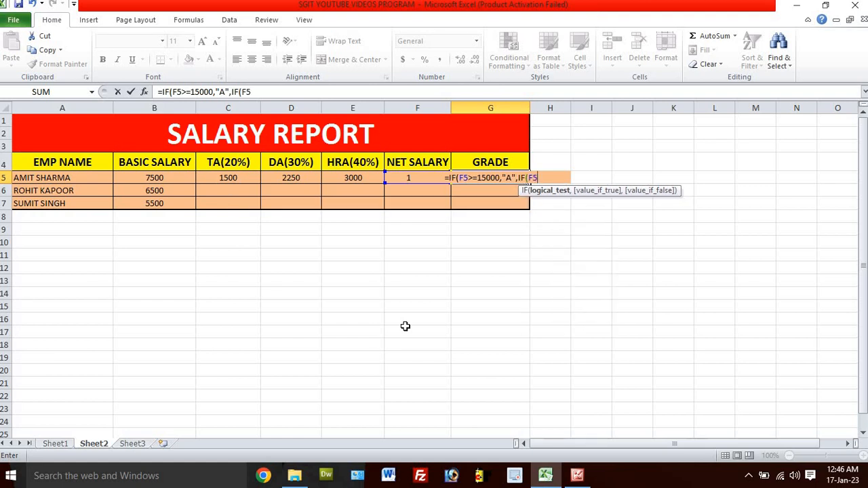
type(">")
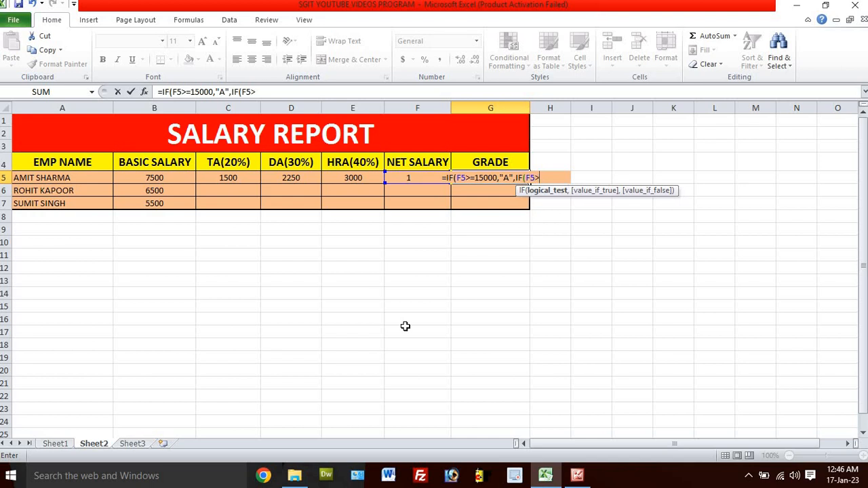
type("=")
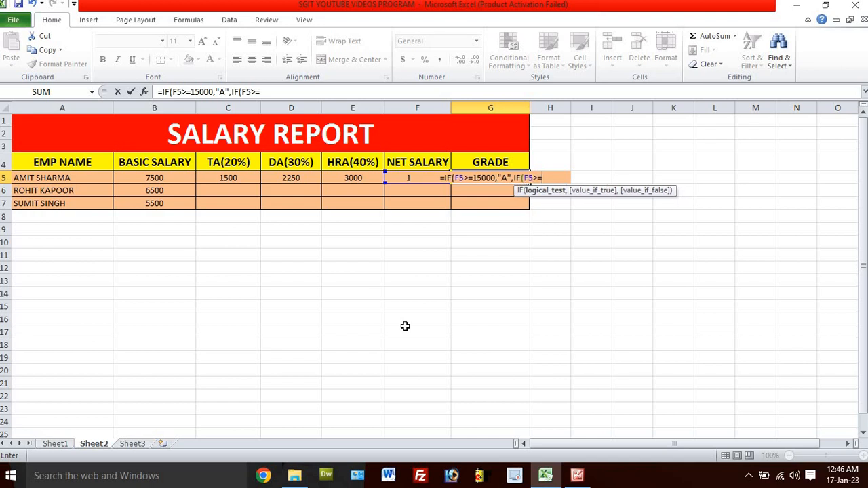
type("10000")
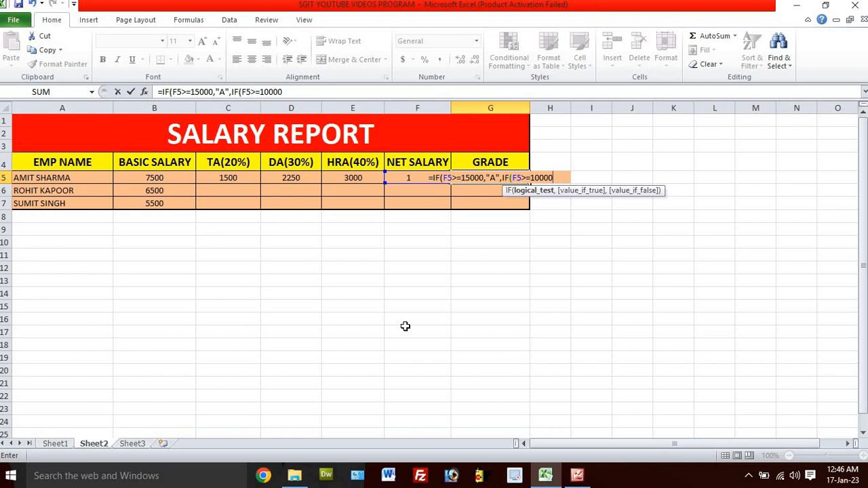
type(",")
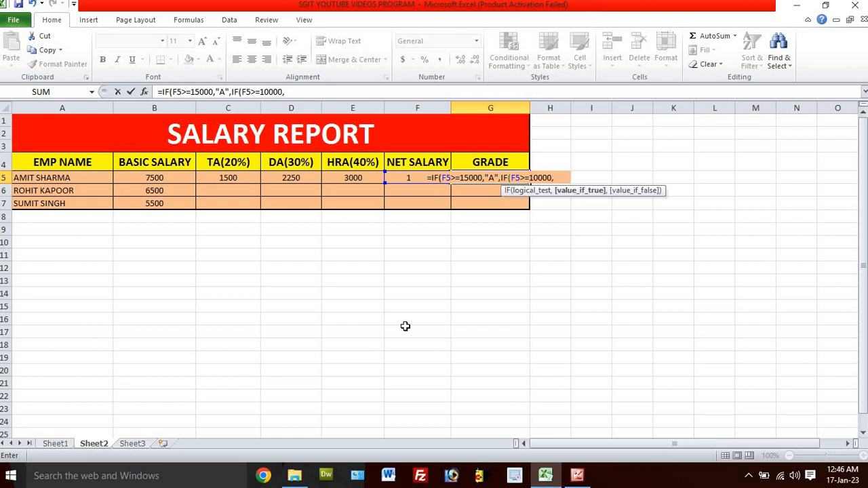
type("\"")
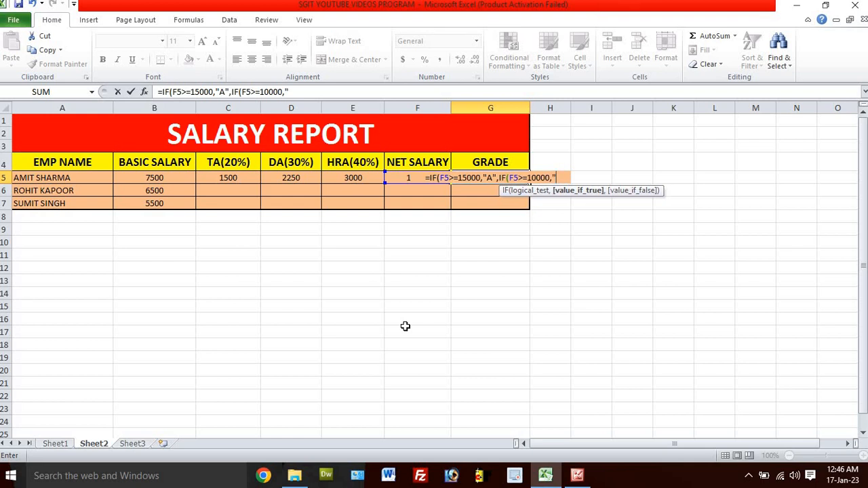
type("B")
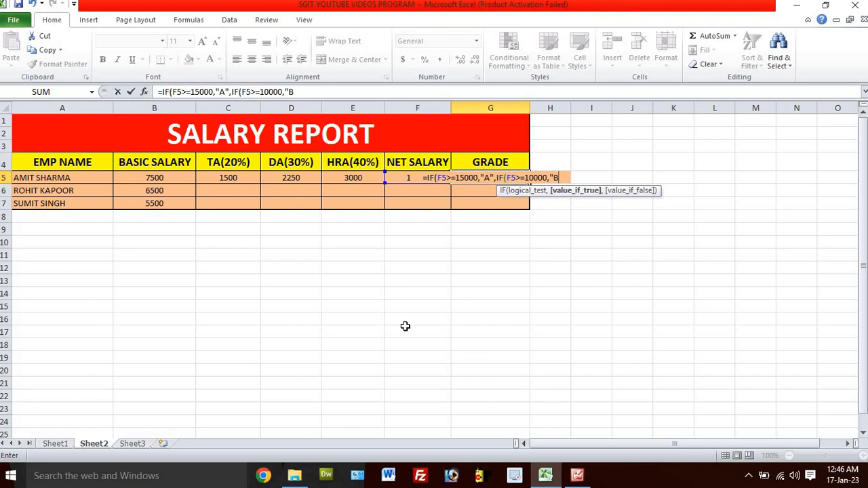
type("\"")
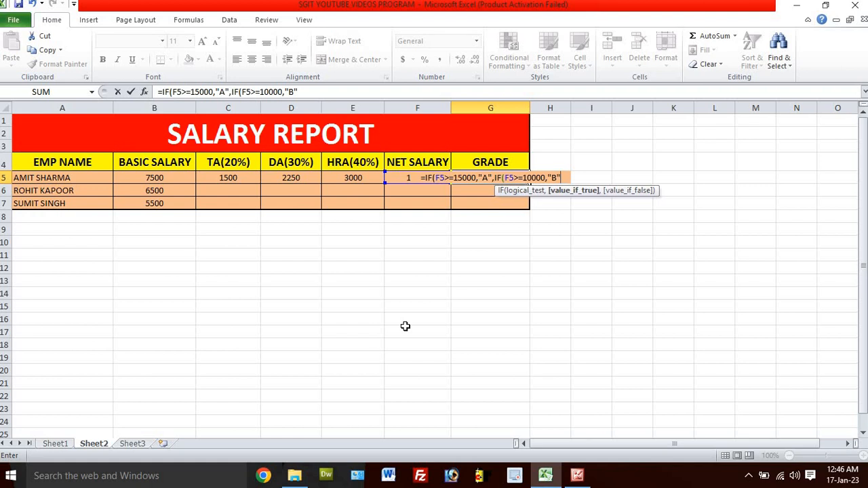
type(",")
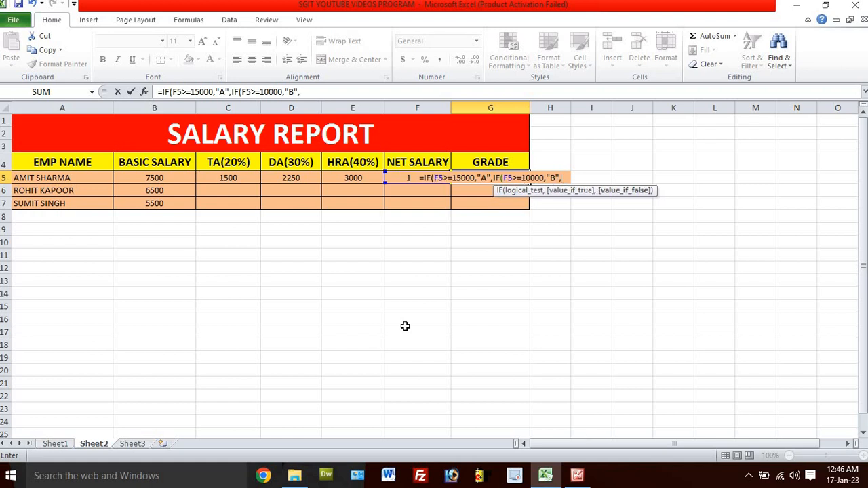
type("IF")
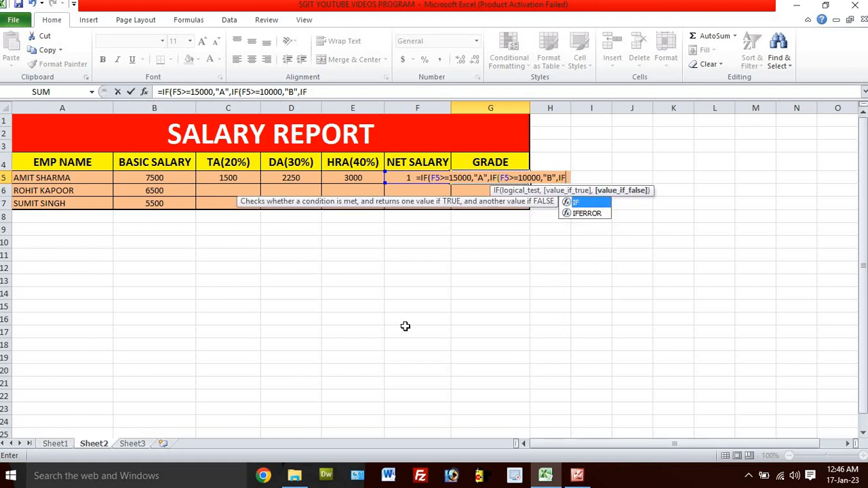
type("(")
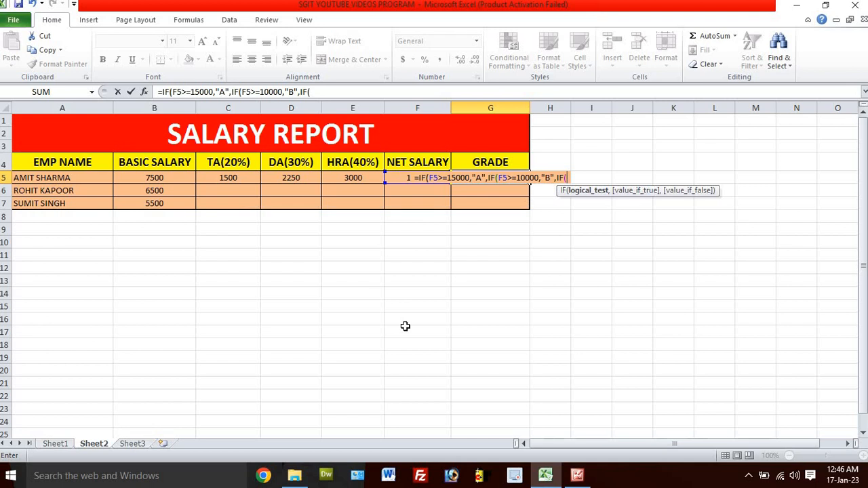
type("F5")
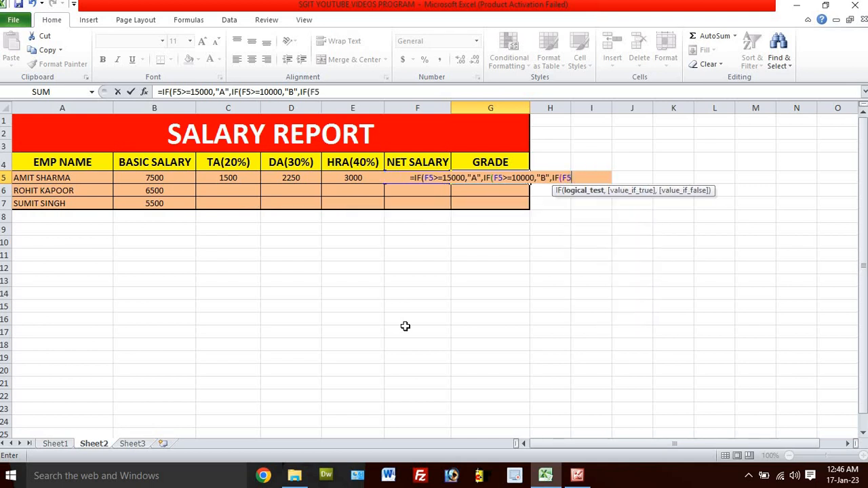
type(">")
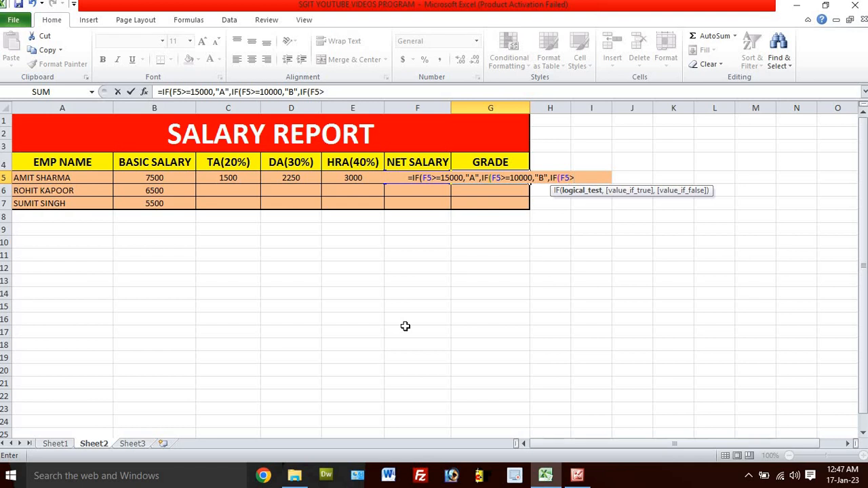
type("=")
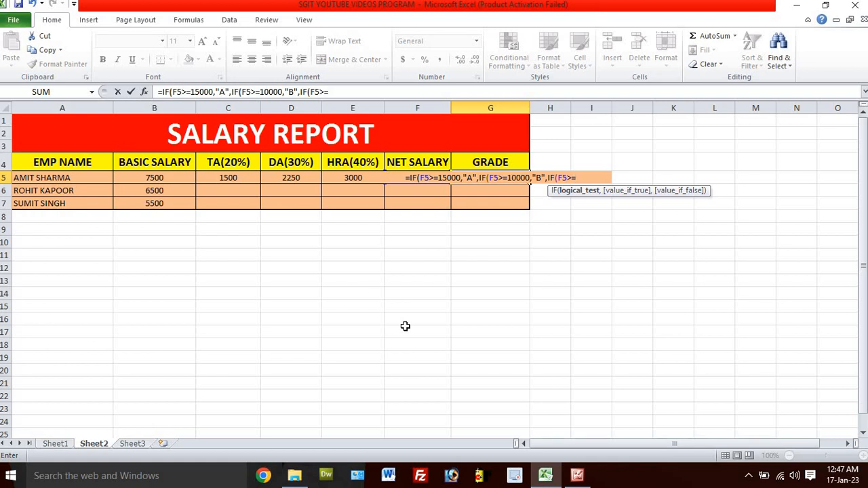
Step: Nest a third condition in the G5 grade formula, IF(F5>=5000,"C", as the second IF's value if false
type("5000")
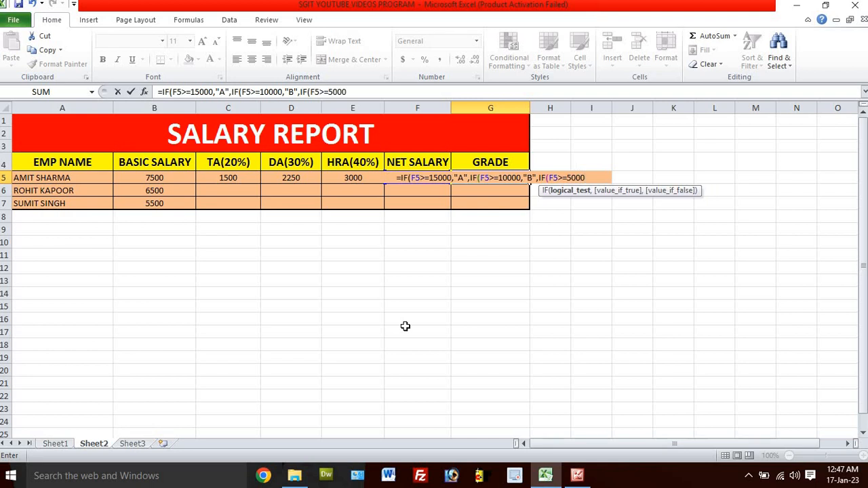
type(",")
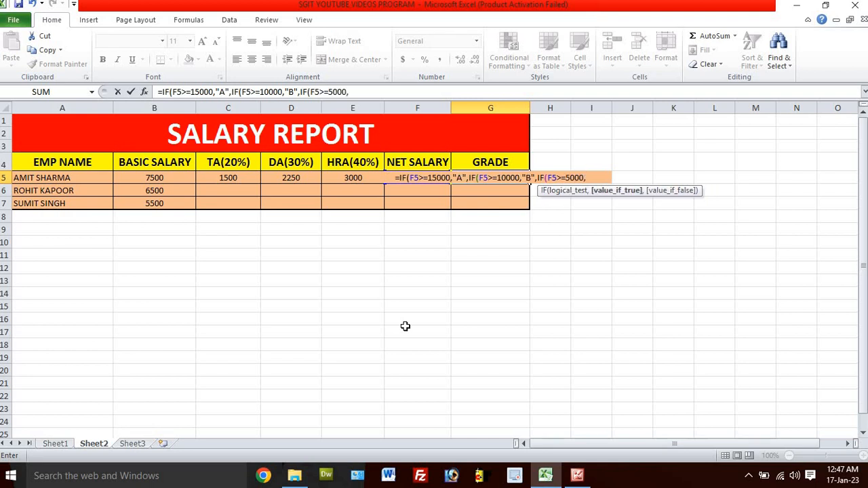
type("\"")
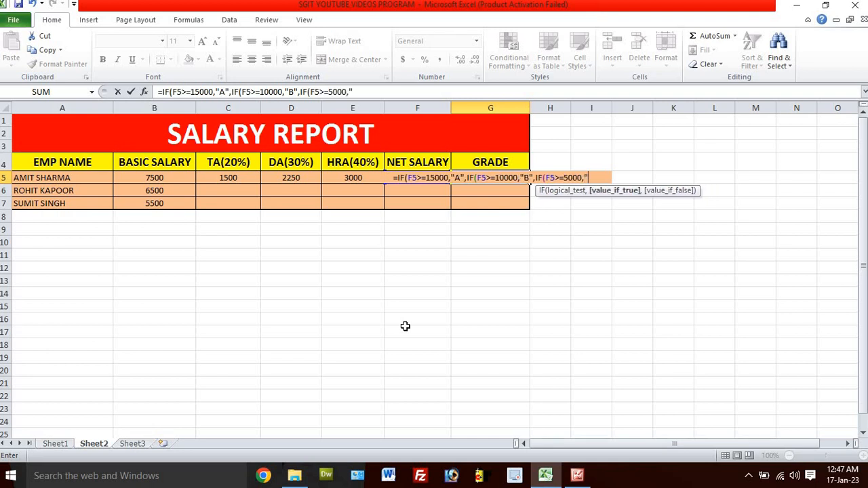
type("C\",")
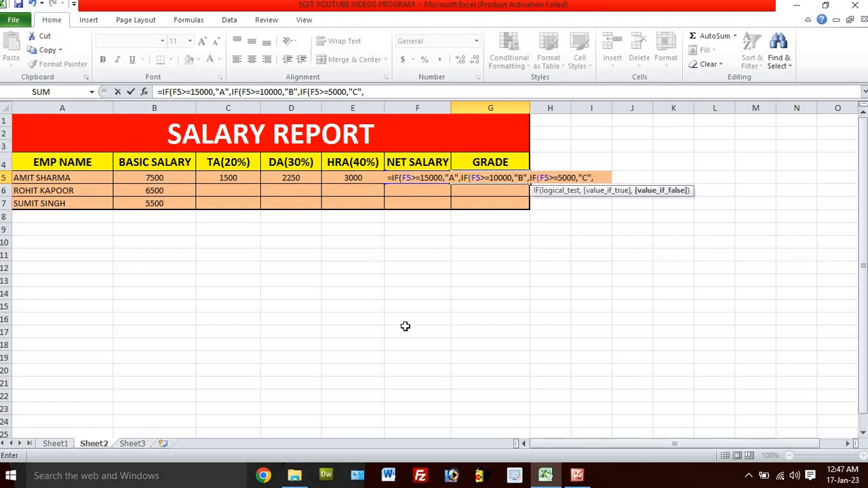
type("\"")
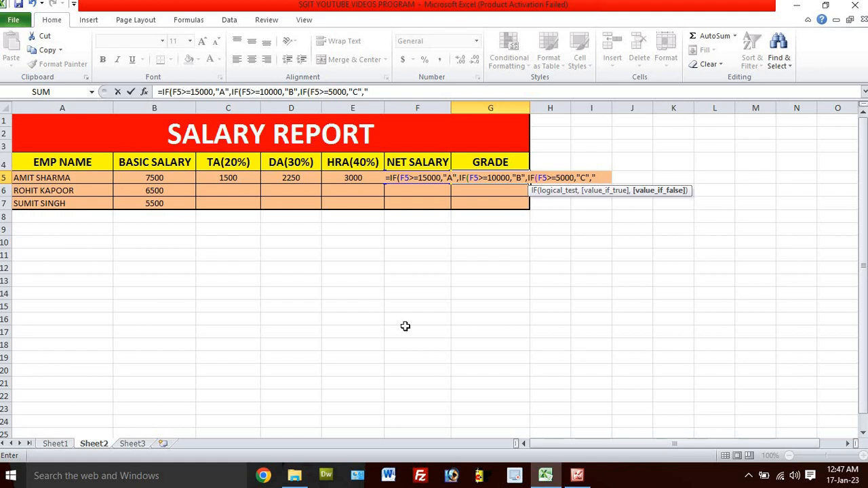
type("NO")
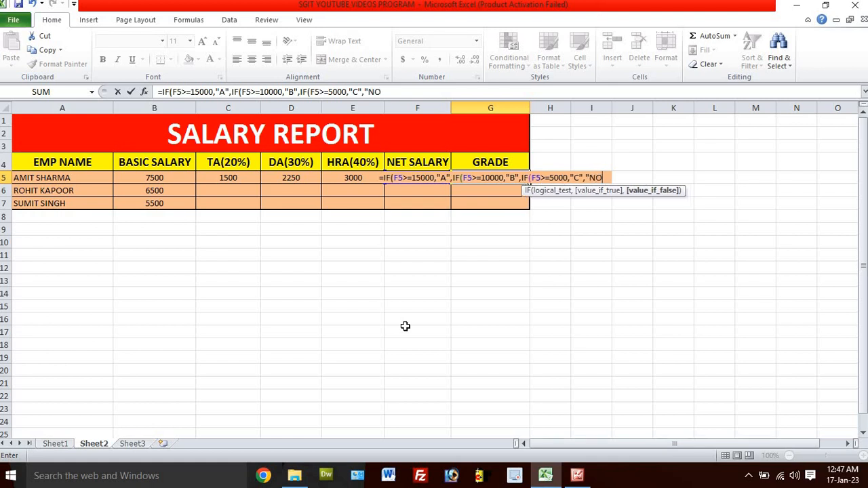
type(" GRADE")
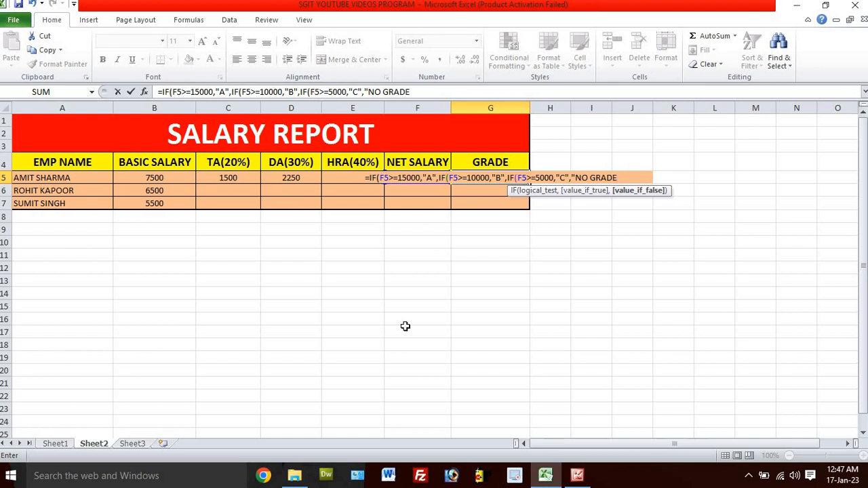
type("\"")
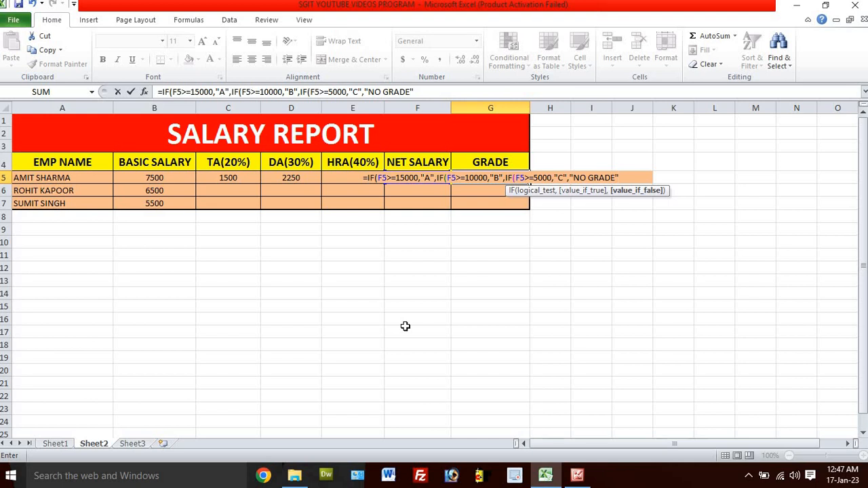
Step: Finish the G5 grade formula with "NO GRADE" as the final value if false, close all three IFs and enter it
type(")))")
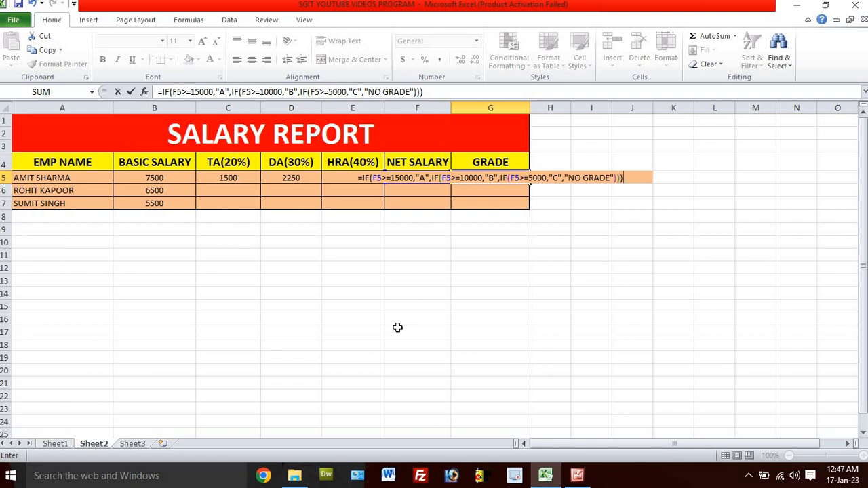
key("Return")
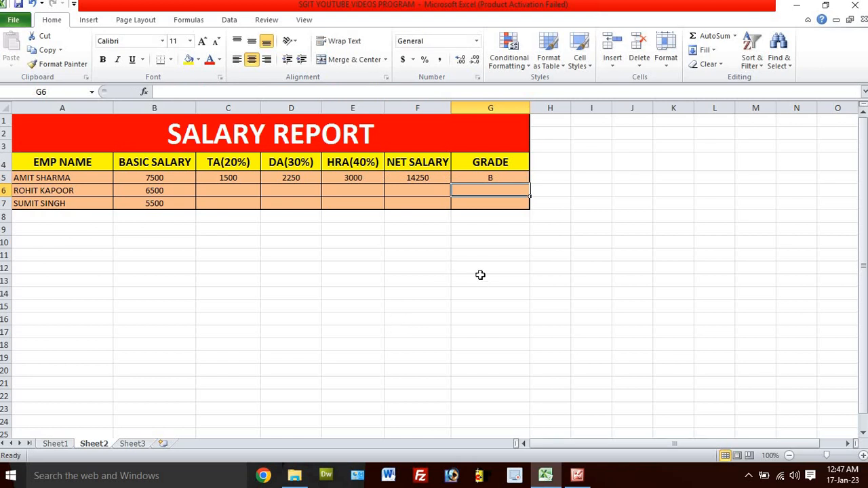
Step: Review the first employee's nested-IF grade formula in G5
left_click(489, 176)
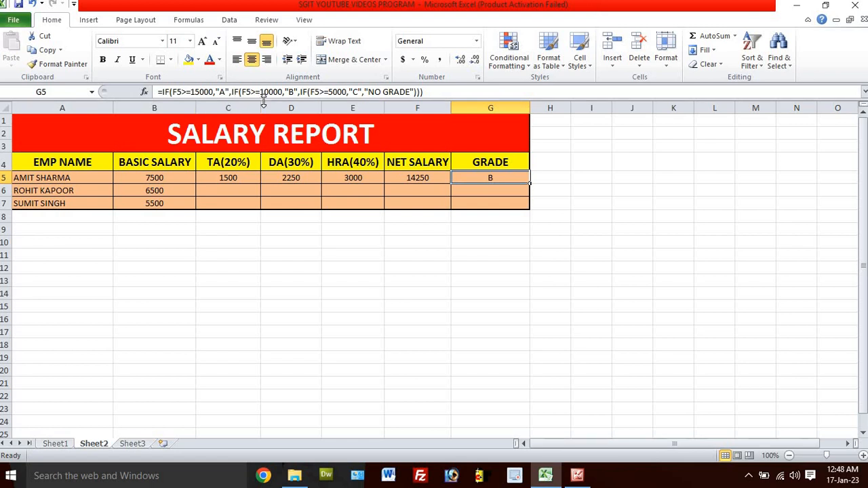
left_click(317, 92)
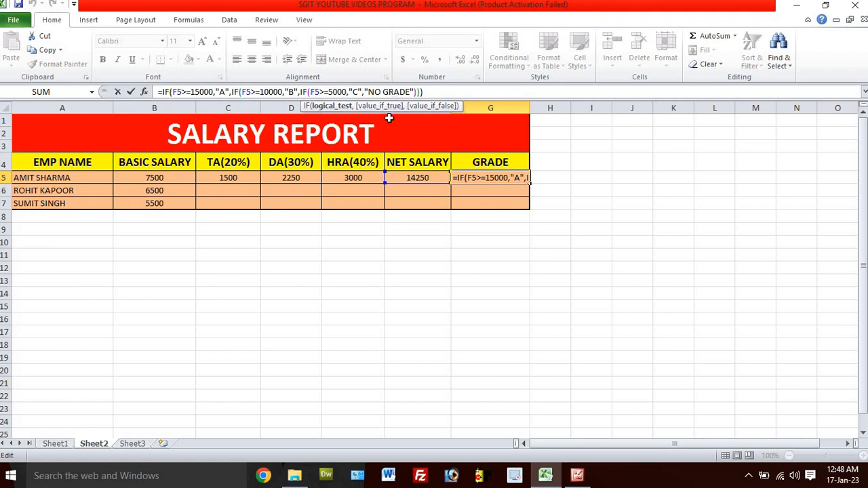
left_click(432, 92)
key("Return")
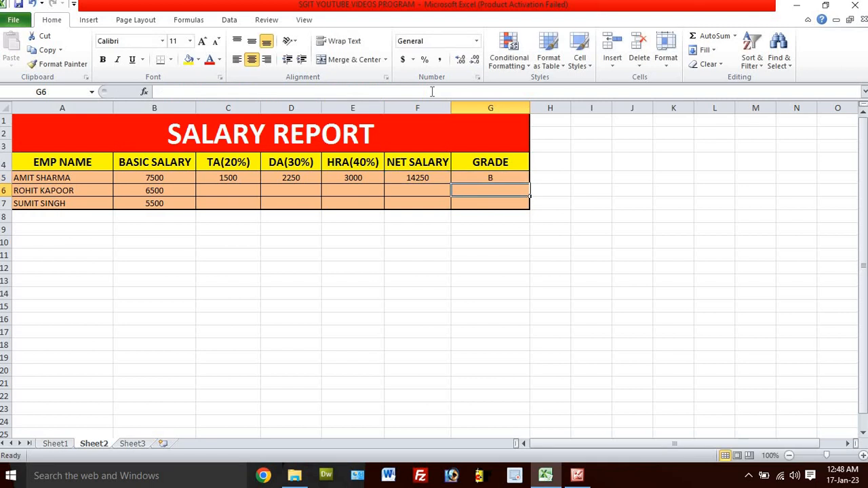